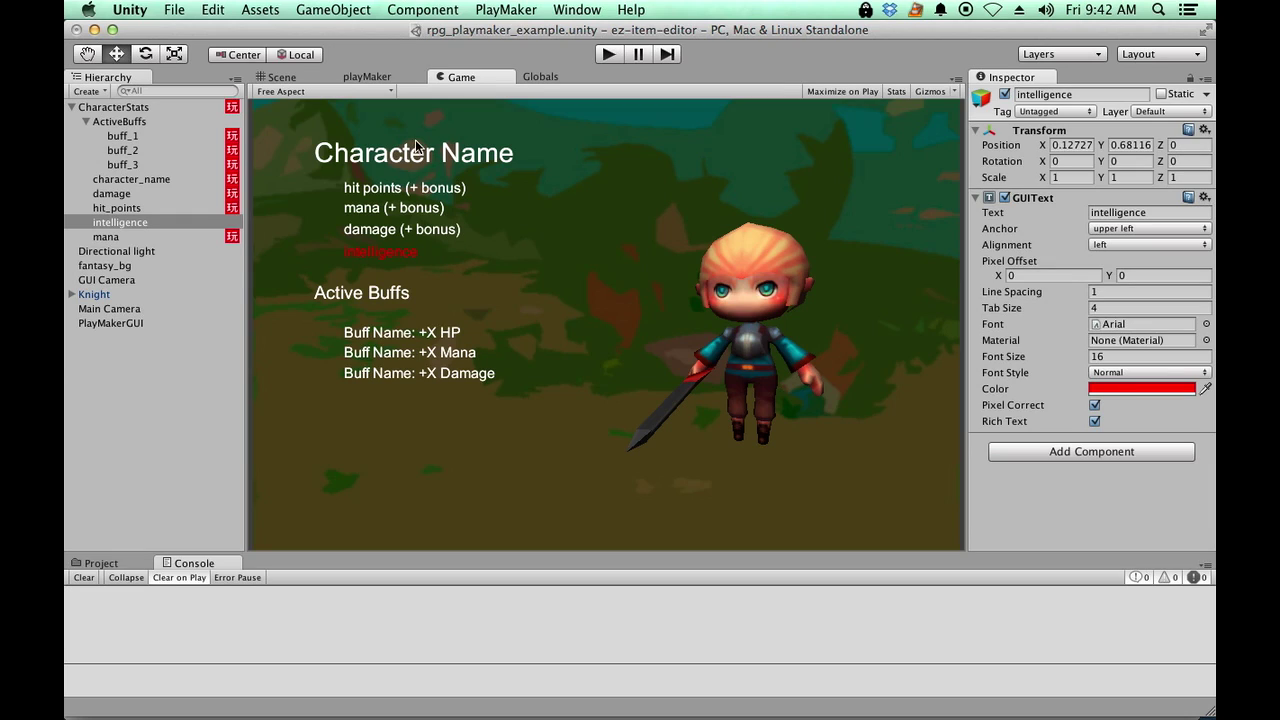
- Add a PlayMaker FSM to the intelligence text object under CharacterStats
{"action": "left_click", "coordinate": [381, 77]}
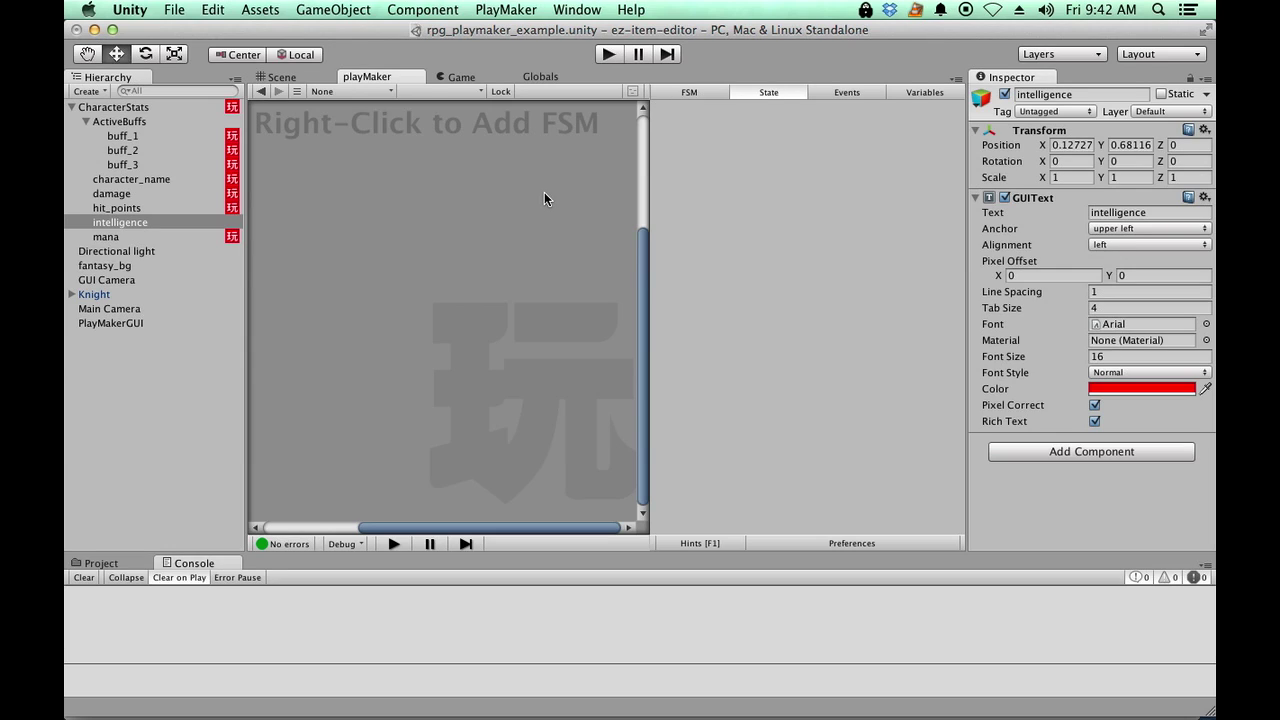
{"action": "left_click", "coordinate": [100, 229]}
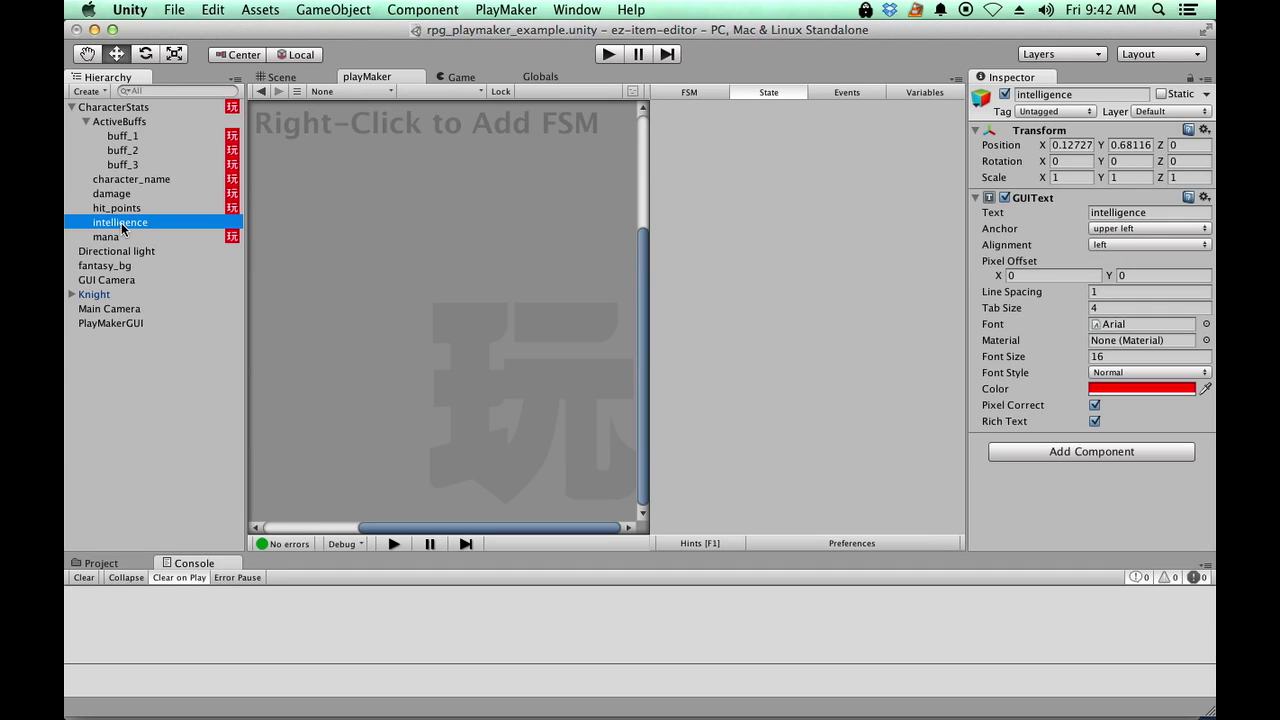
{"action": "right_click", "coordinate": [412, 190]}
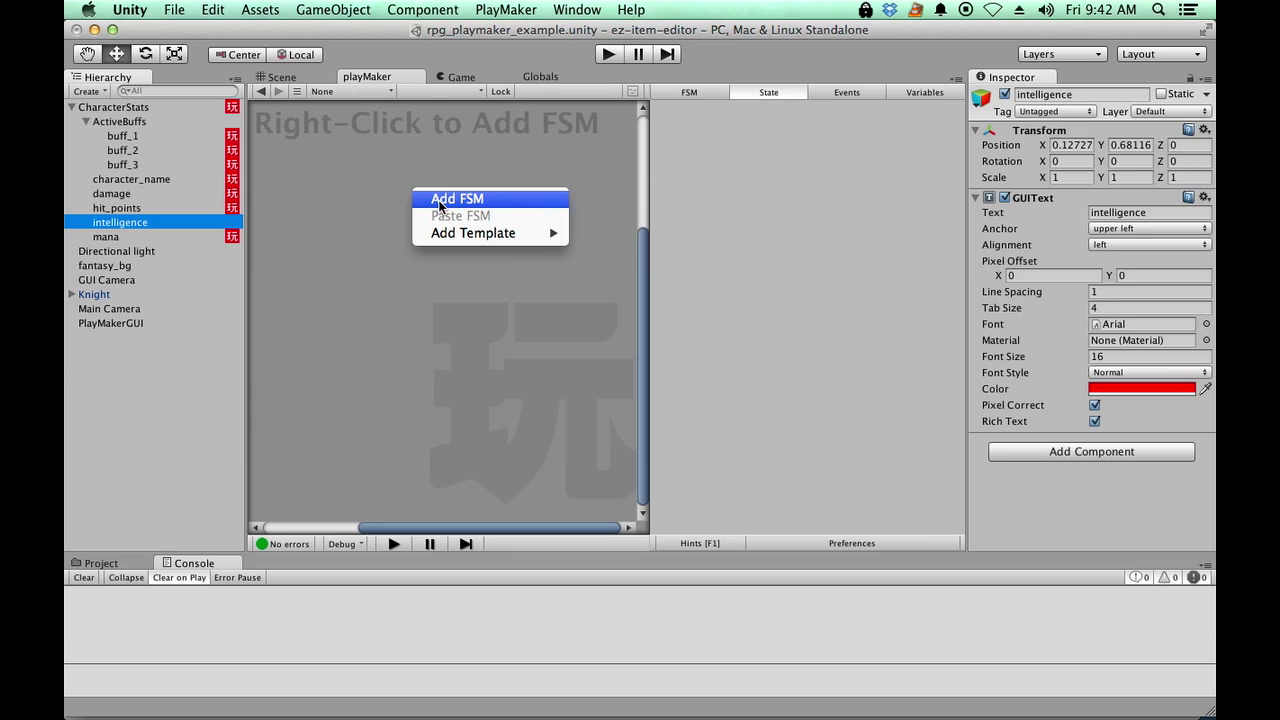
{"action": "left_click", "coordinate": [439, 203]}
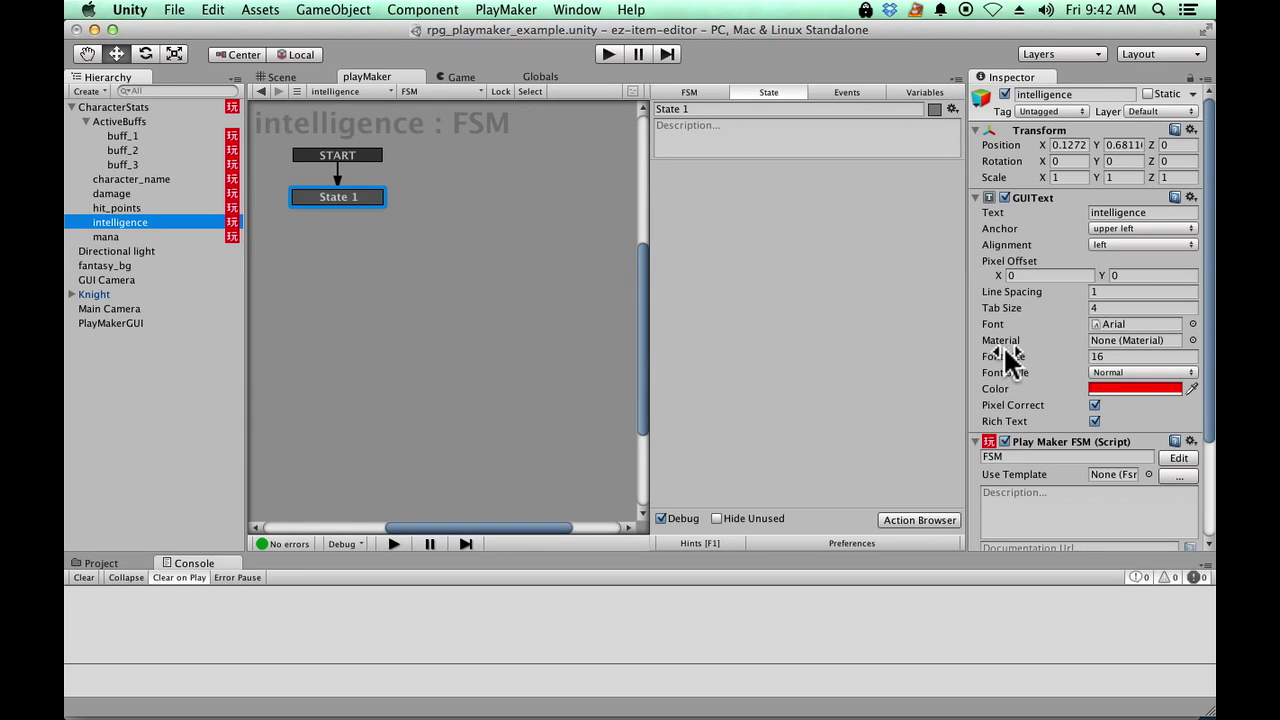
{"action": "scroll", "coordinate": [1062, 449], "scroll_direction": "down", "scroll_amount": 3}
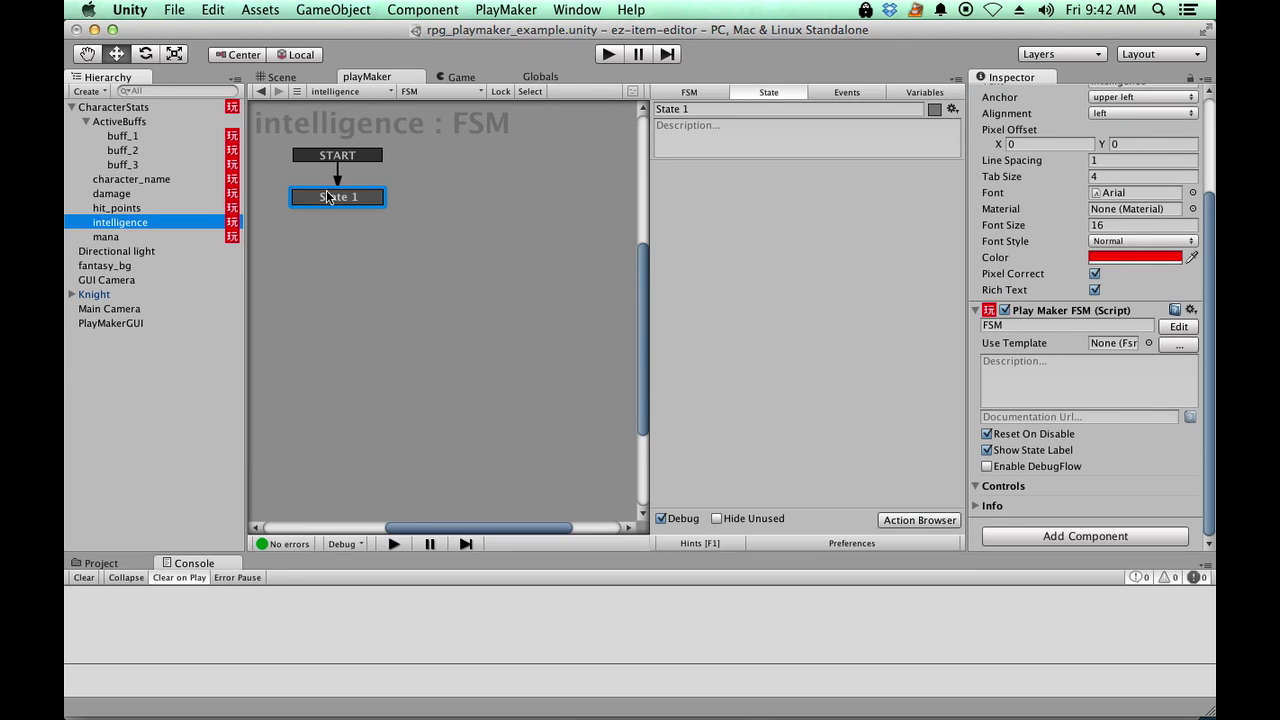
- Add the GDEManager Init action from the Game Data Editor category to State 1 of the intelligence FSM
{"action": "left_click", "coordinate": [335, 201]}
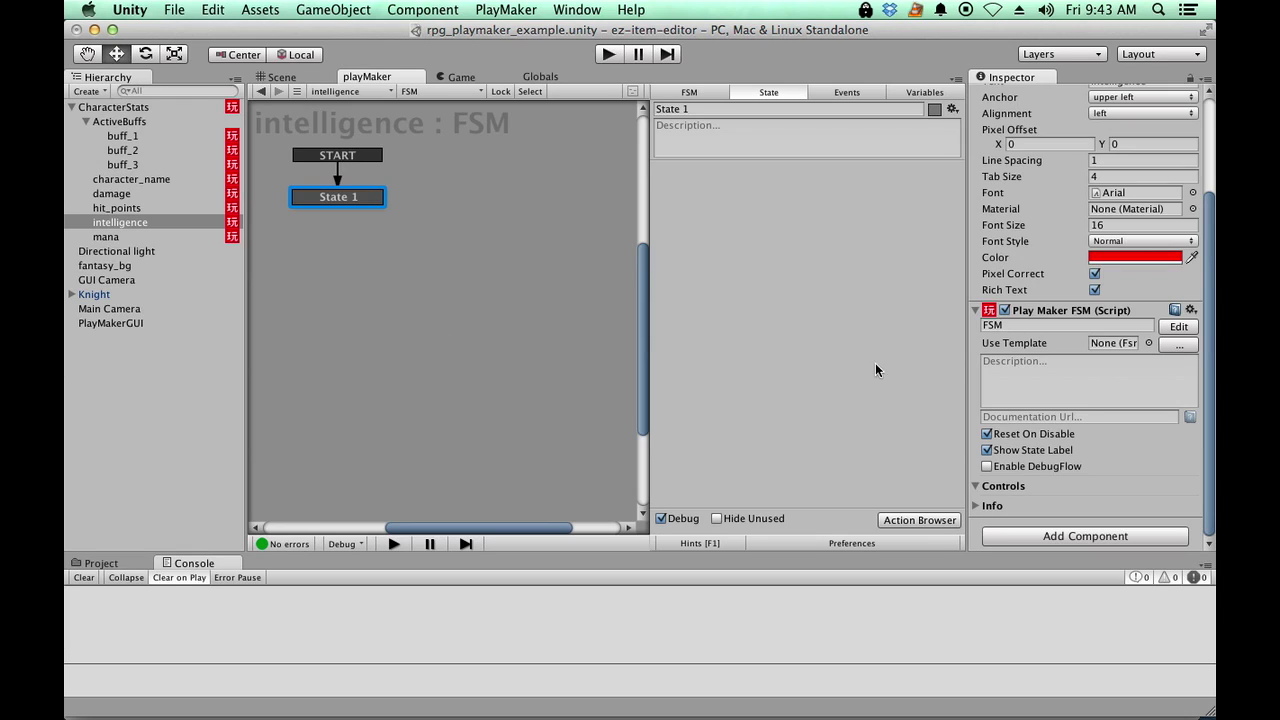
{"action": "left_click", "coordinate": [904, 522]}
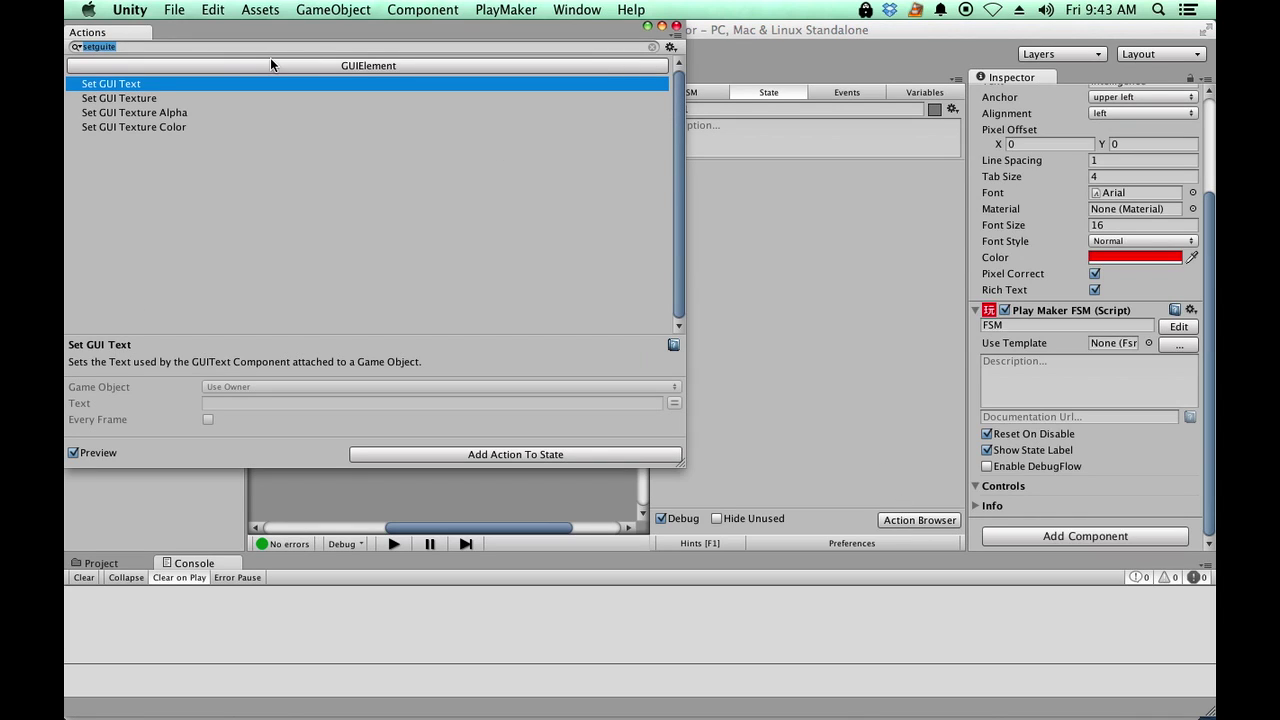
{"action": "key", "text": "BackSpace"}
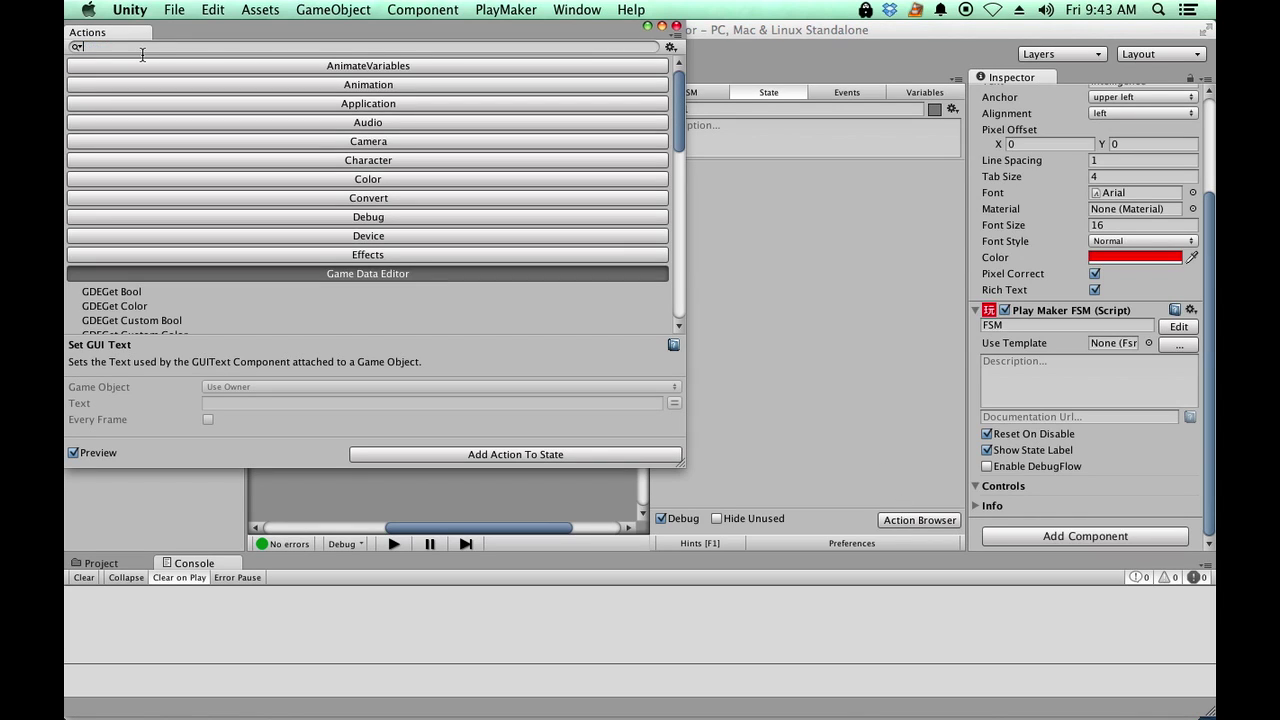
{"action": "left_click", "coordinate": [367, 278]}
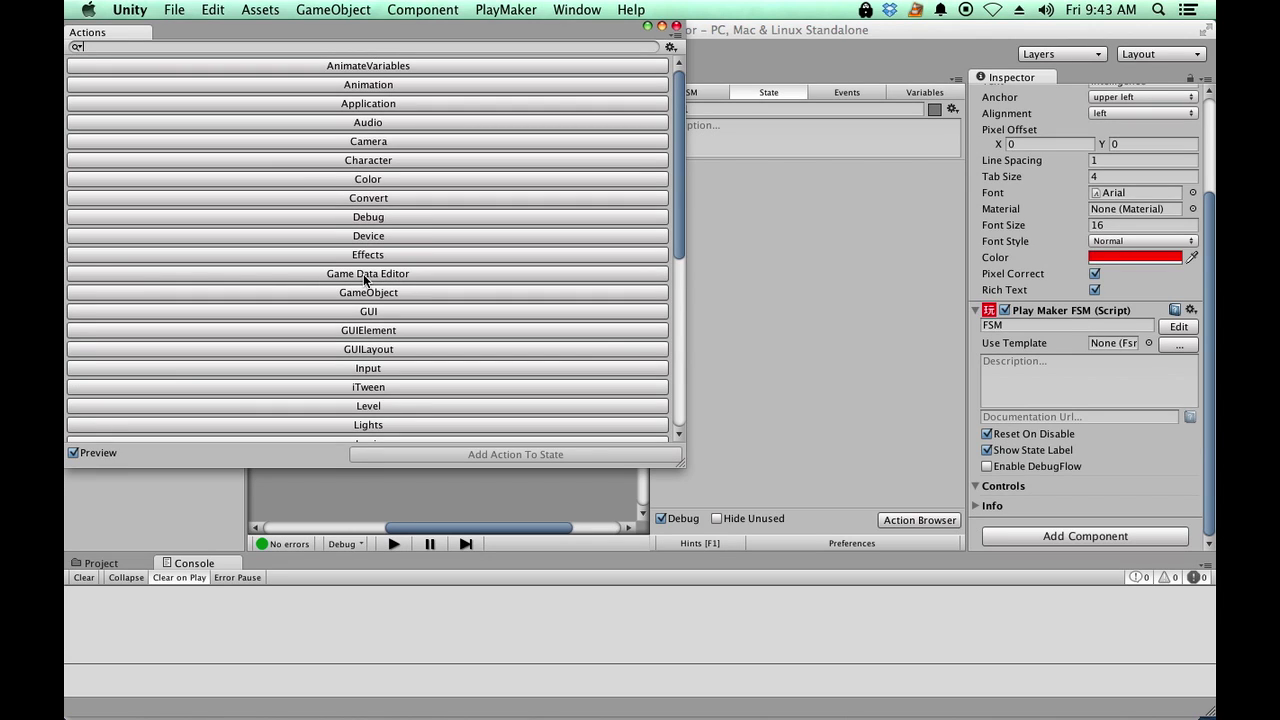
{"action": "left_click", "coordinate": [364, 279]}
{"action": "scroll", "coordinate": [362, 310], "scroll_direction": "down", "scroll_amount": 5}
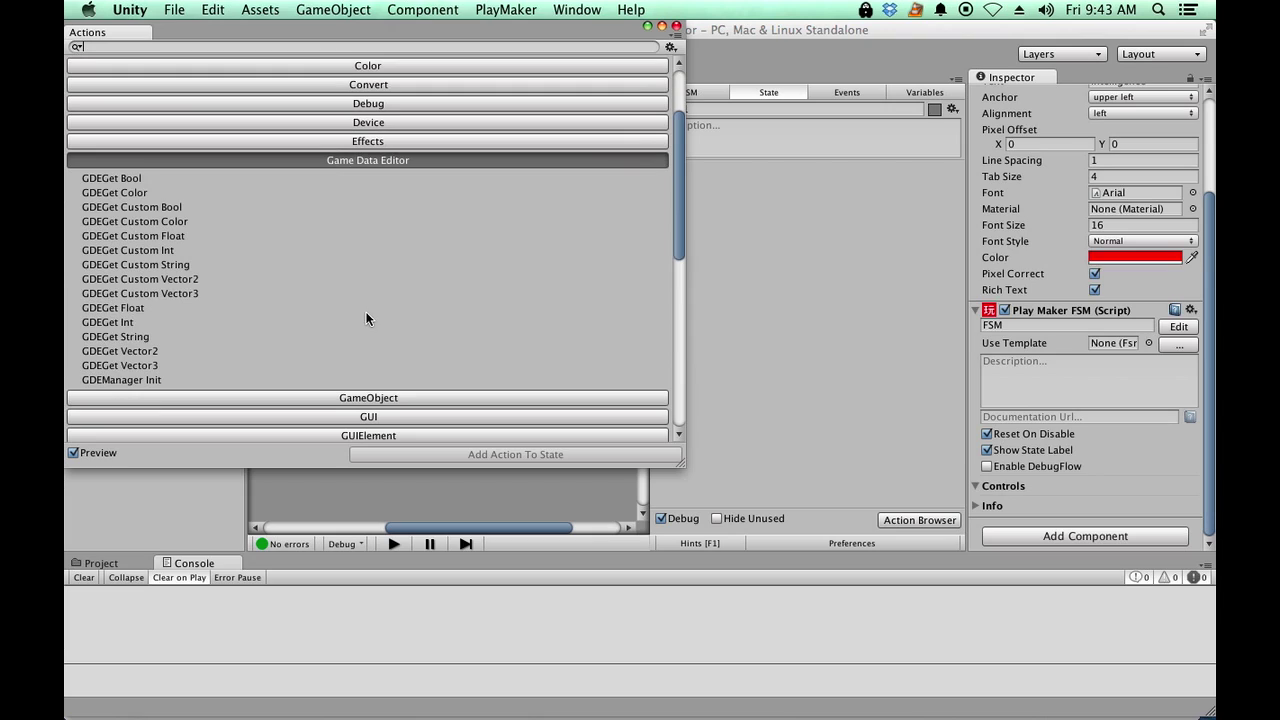
{"action": "scroll", "coordinate": [366, 316], "scroll_direction": "down", "scroll_amount": 1}
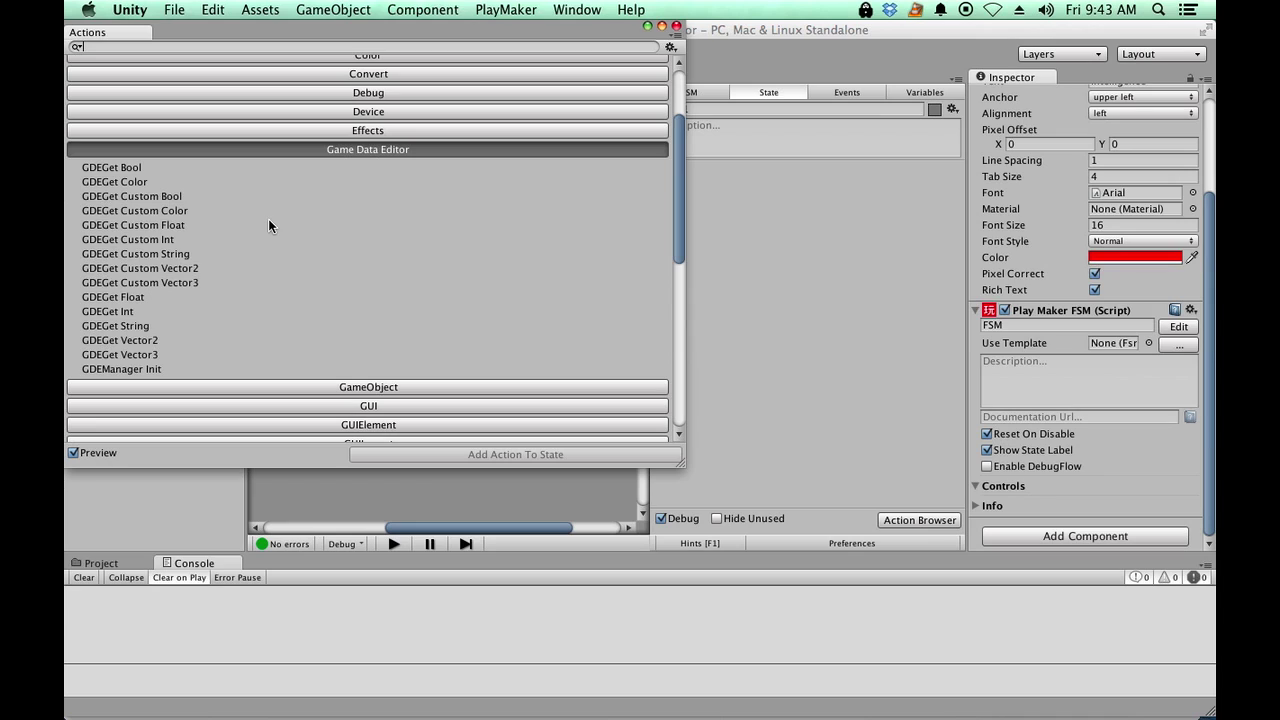
{"action": "left_click", "coordinate": [126, 370]}
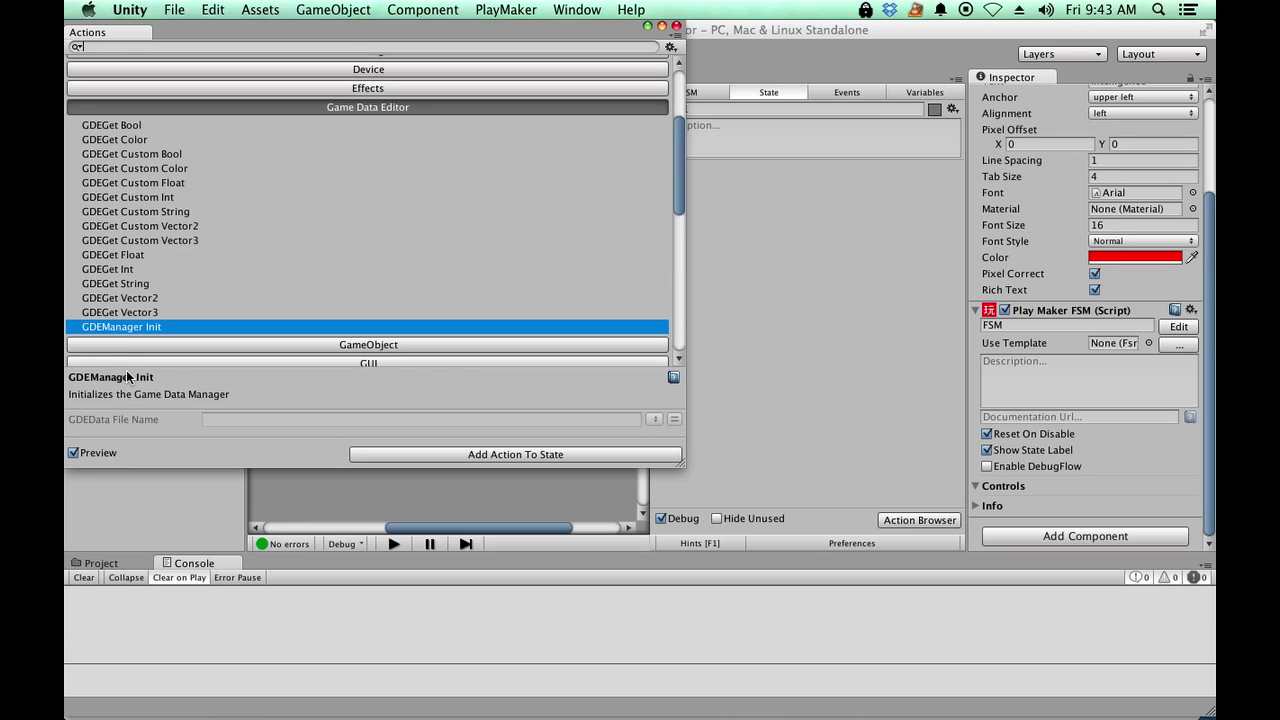
{"action": "left_click", "coordinate": [504, 454]}
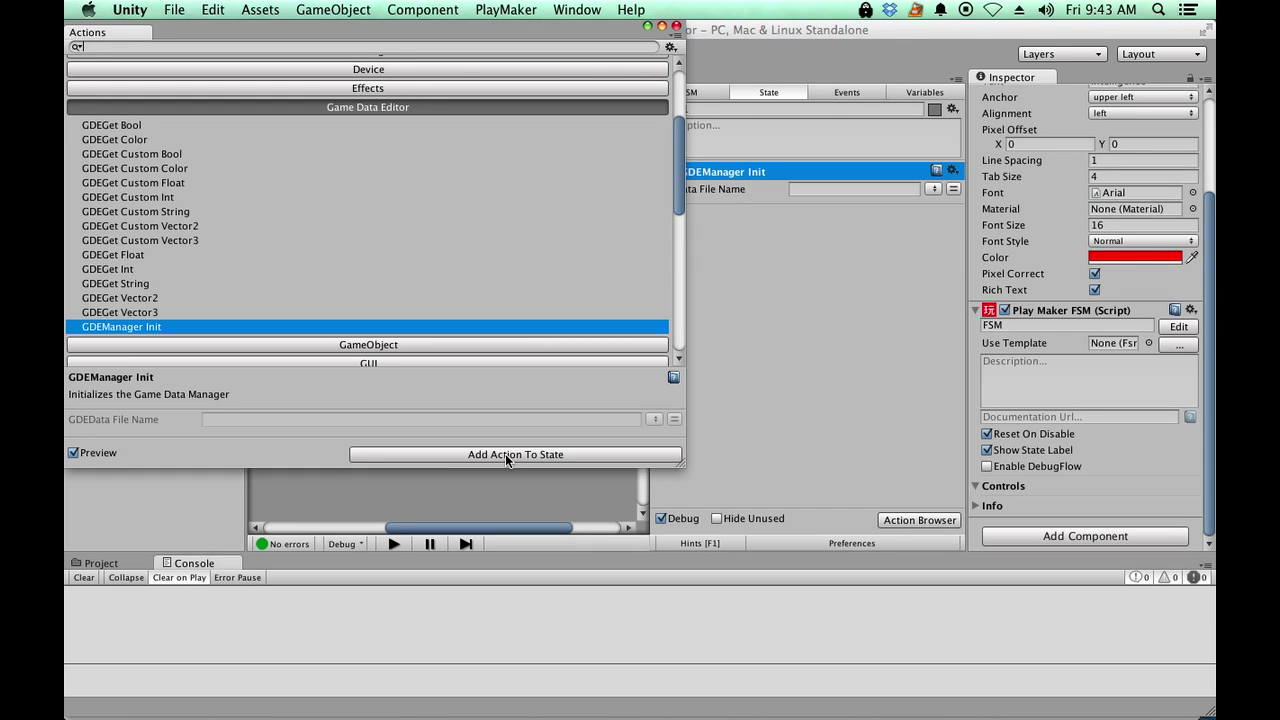
{"action": "key", "text": "super+w"}
- Set the GDEManager Init action's GDEData File Name to rpg_playmaker_data
{"action": "left_click", "coordinate": [845, 189]}
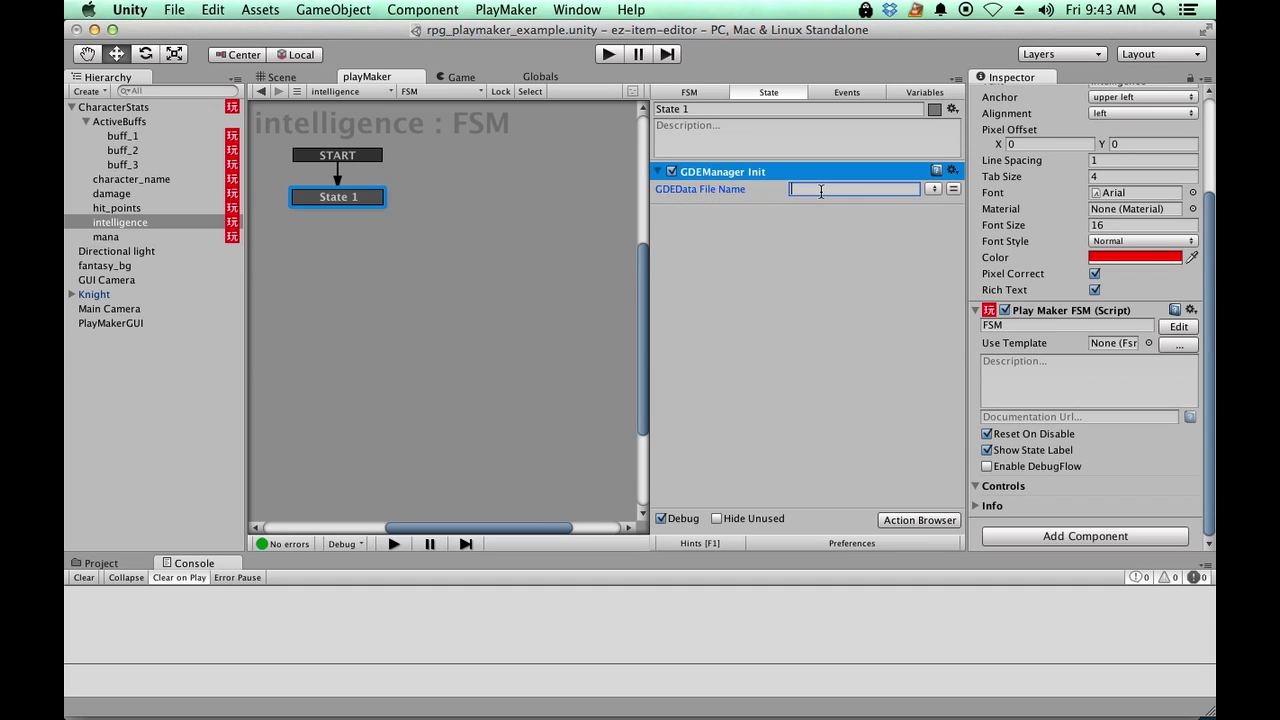
{"action": "type", "text": "rpg_playmaker_data"}
{"action": "left_click", "coordinate": [816, 269]}
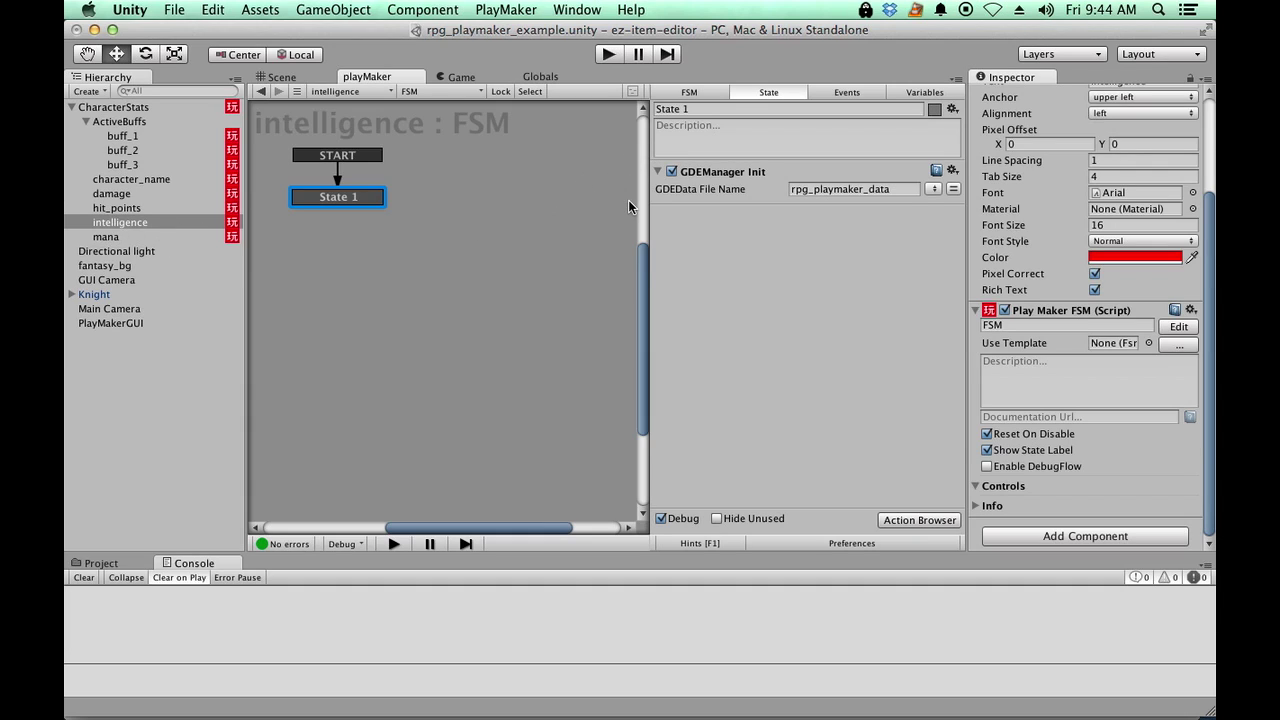
- Rename the start state to GDE Init and give it a FINISHED transition
{"action": "left_click", "coordinate": [698, 110]}
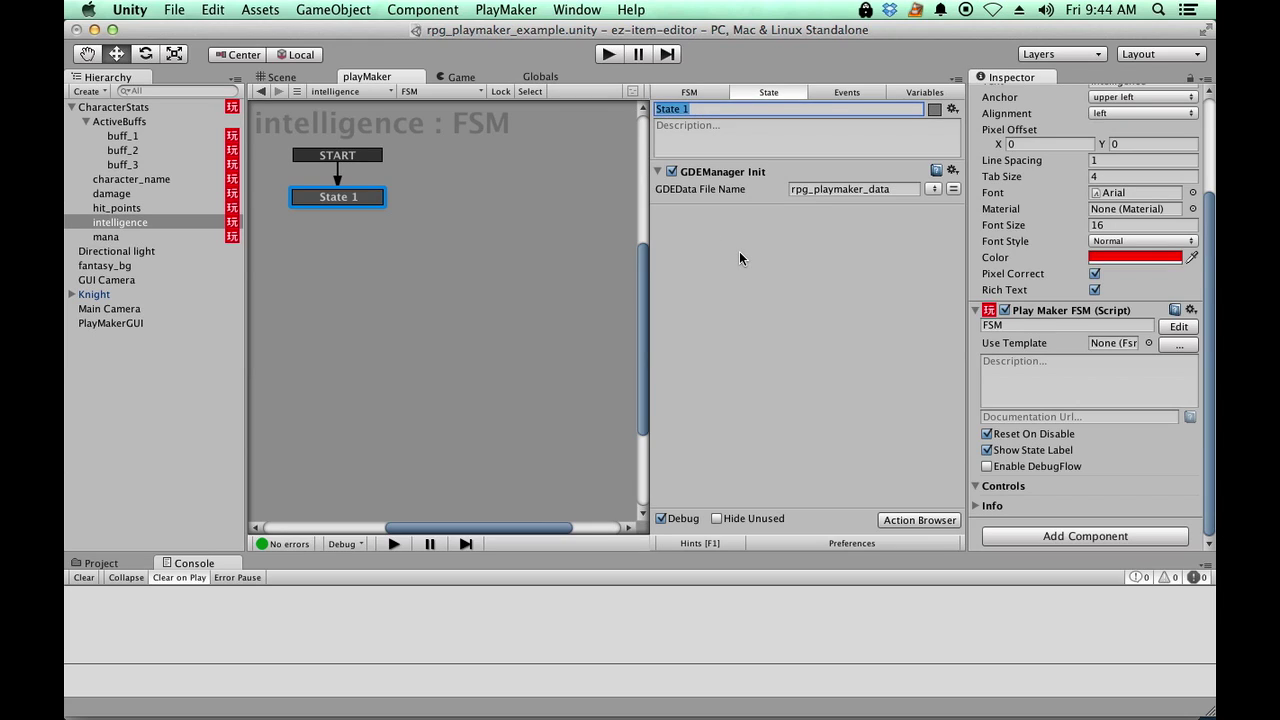
{"action": "type", "text": "GDE Init"}
{"action": "right_click", "coordinate": [338, 205]}
{"action": "mouse_move", "coordinate": [340, 208]}
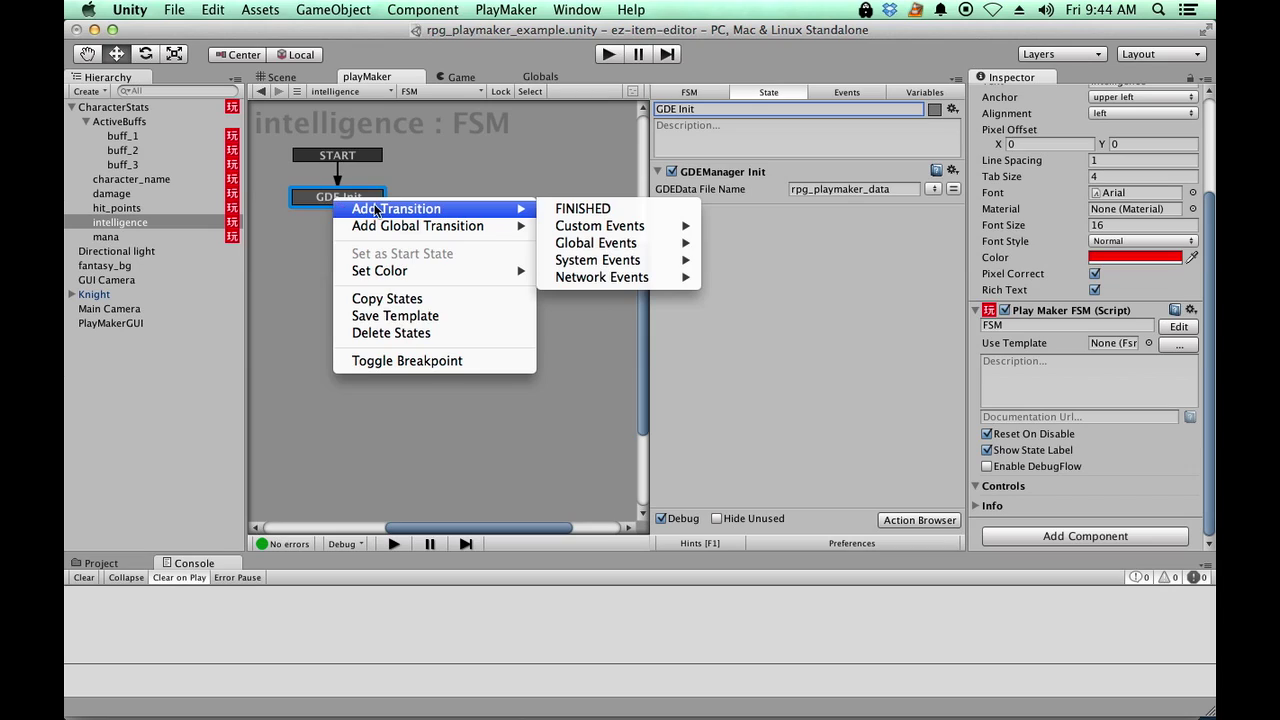
{"action": "left_click", "coordinate": [627, 211]}
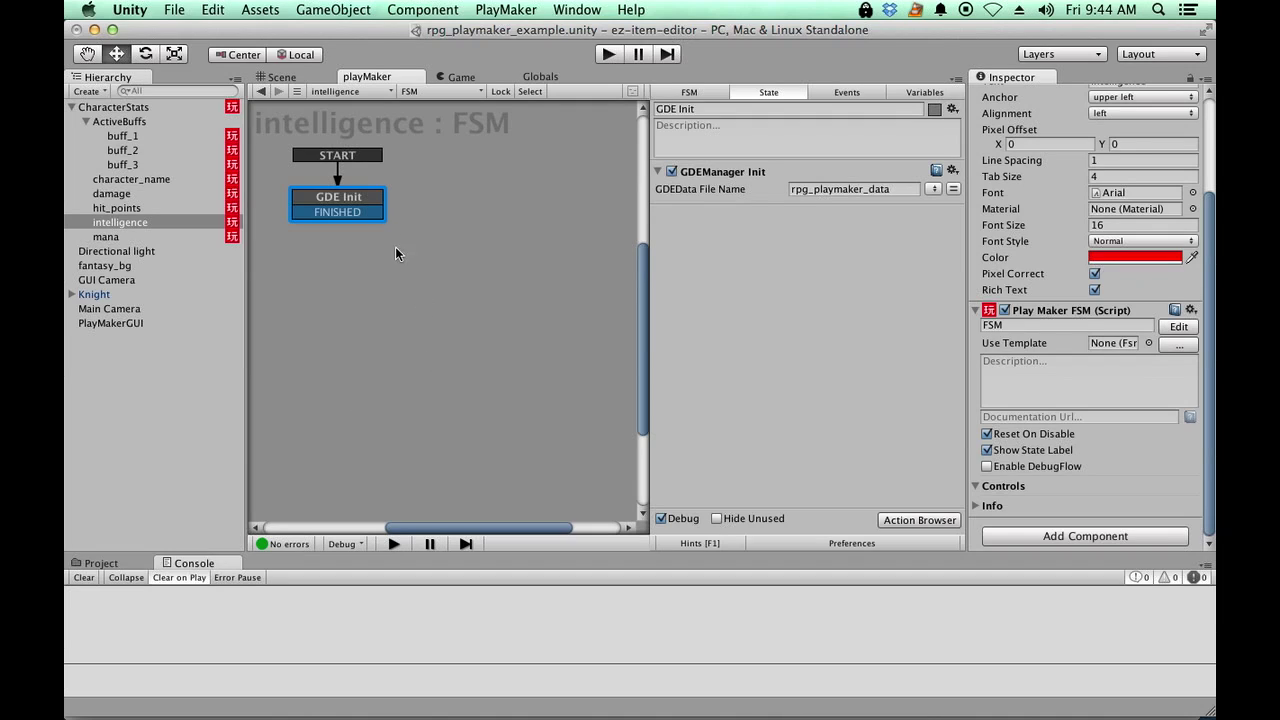
- Add a second state to the FSM graph below the GDE Init state
{"action": "left_click_drag", "start_coordinate": [380, 212], "coordinate": [325, 348]}
{"action": "left_click", "coordinate": [395, 528]}
{"action": "left_click_drag", "start_coordinate": [391, 528], "coordinate": [354, 528]}
{"action": "right_click", "coordinate": [390, 276]}
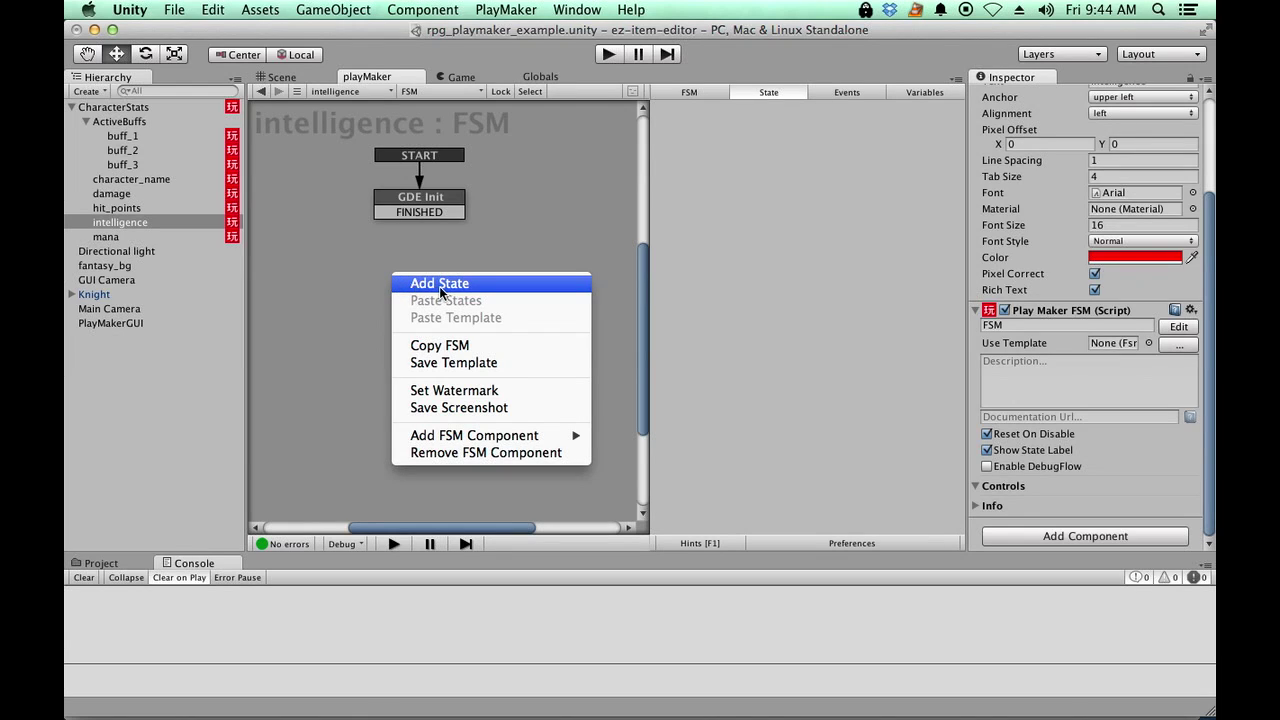
{"action": "left_click", "coordinate": [439, 286]}
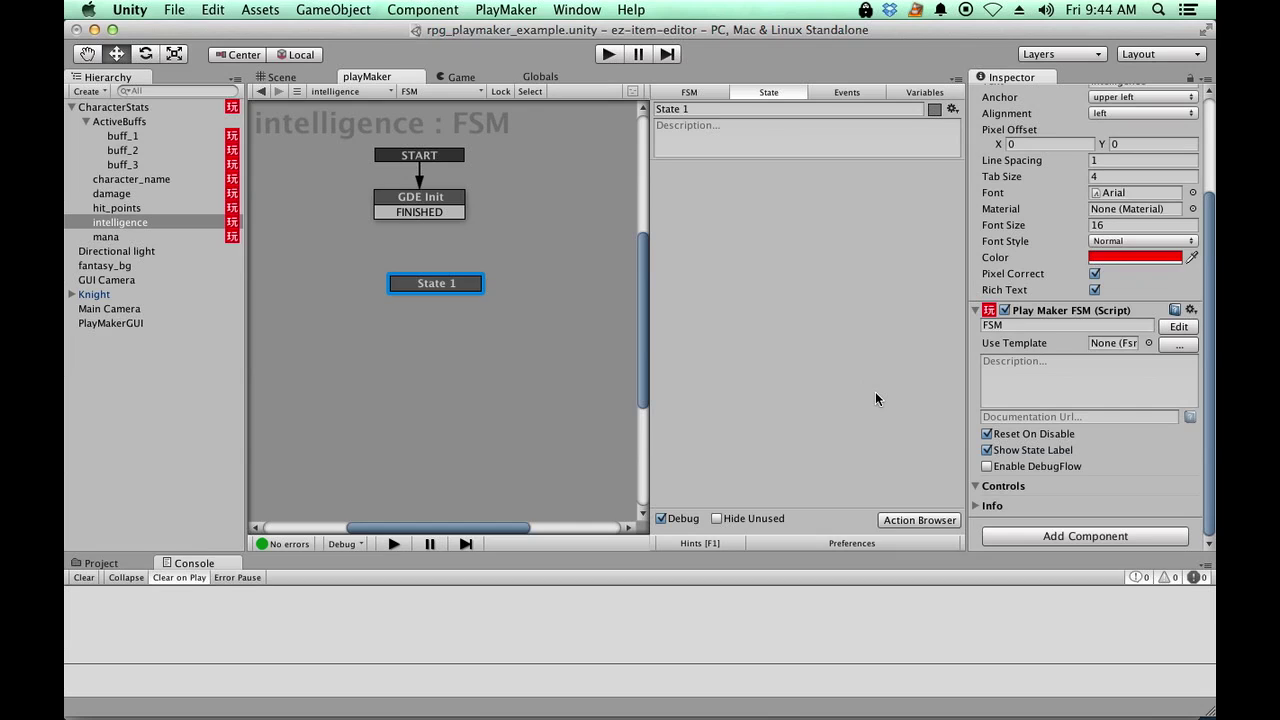
- Add the GDEGet Int action from the Game Data Editor category to the new state
{"action": "left_click", "coordinate": [929, 521]}
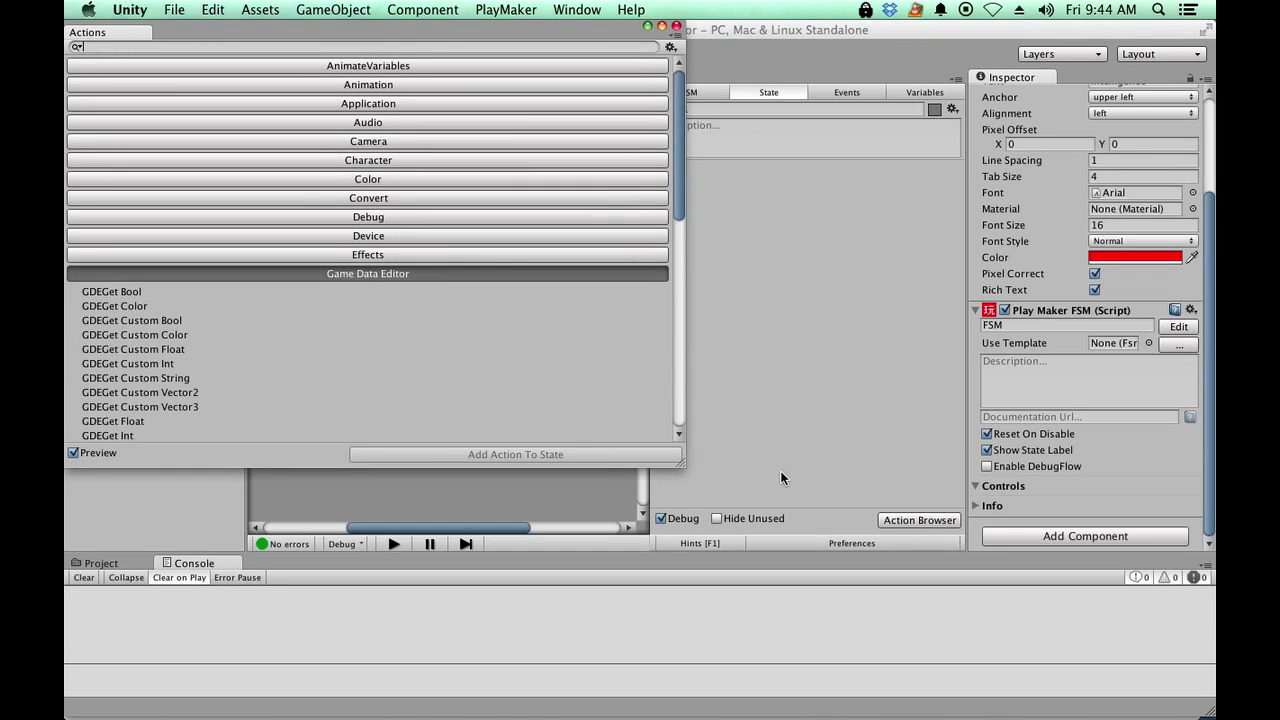
{"action": "left_click", "coordinate": [119, 437]}
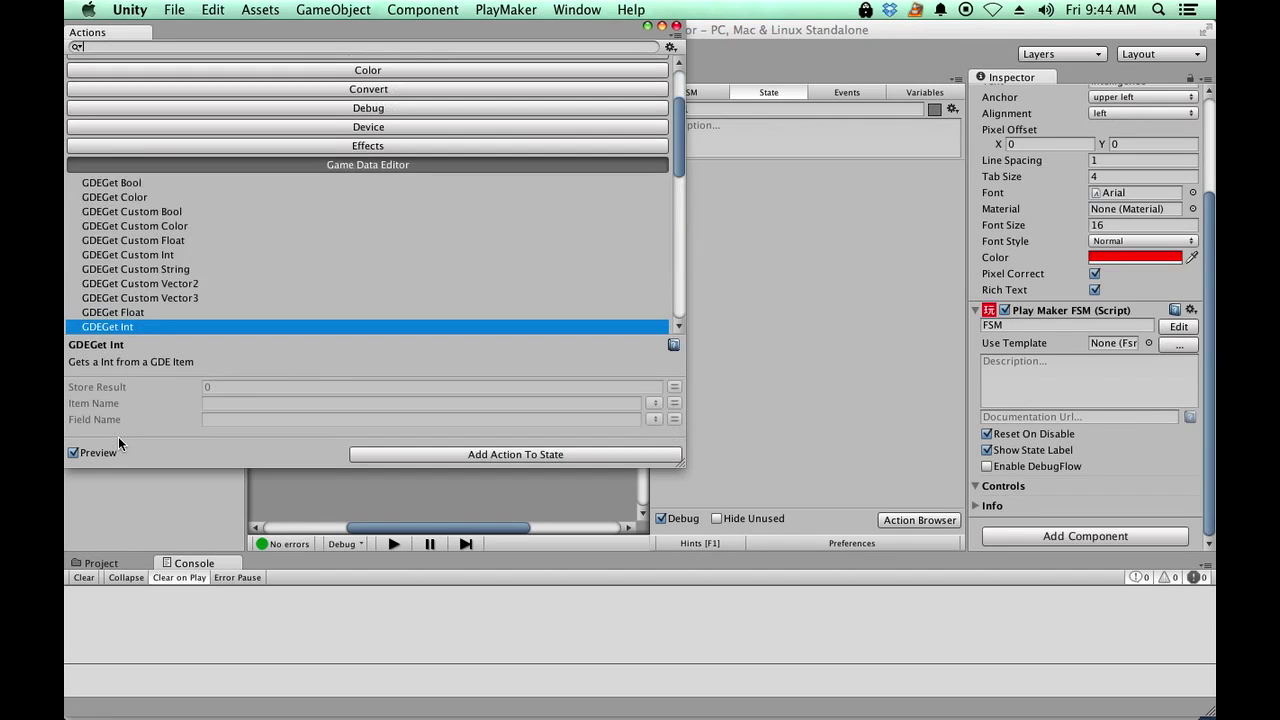
{"action": "left_click", "coordinate": [599, 454]}
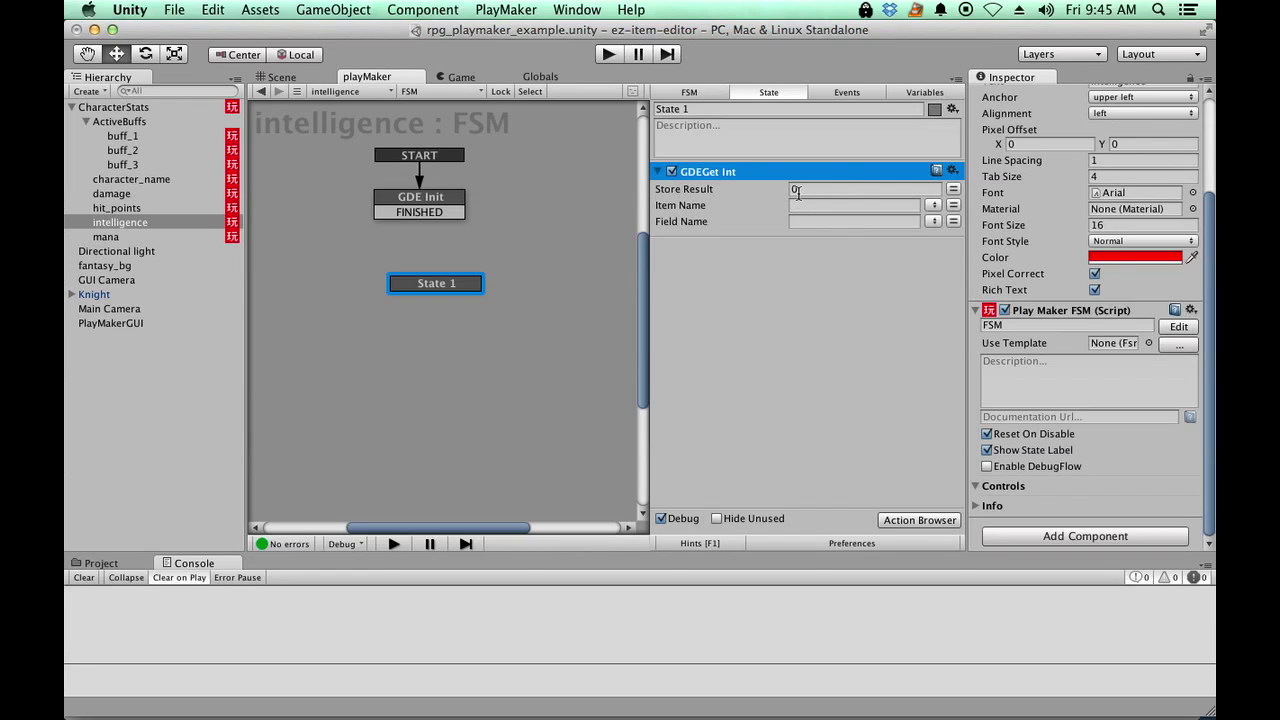
- Create an FSM variable named intelligence and set its type to Int
{"action": "left_click", "coordinate": [922, 93]}
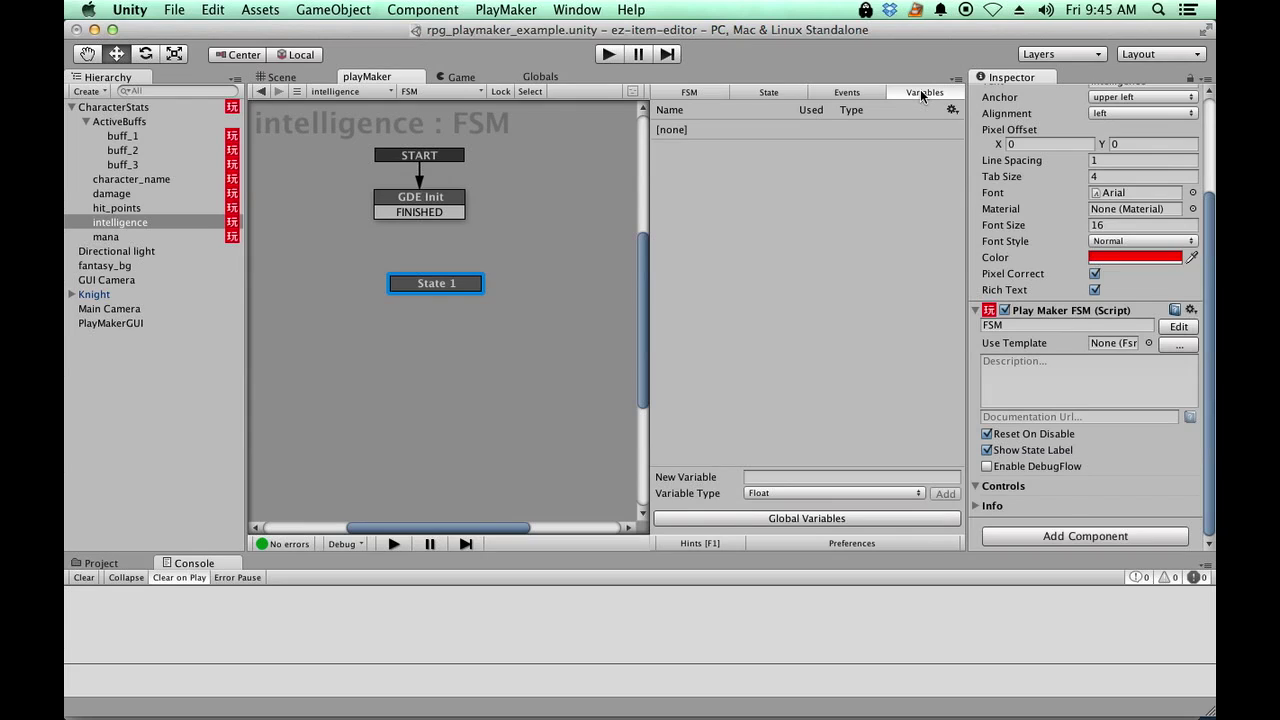
{"action": "left_click", "coordinate": [764, 480]}
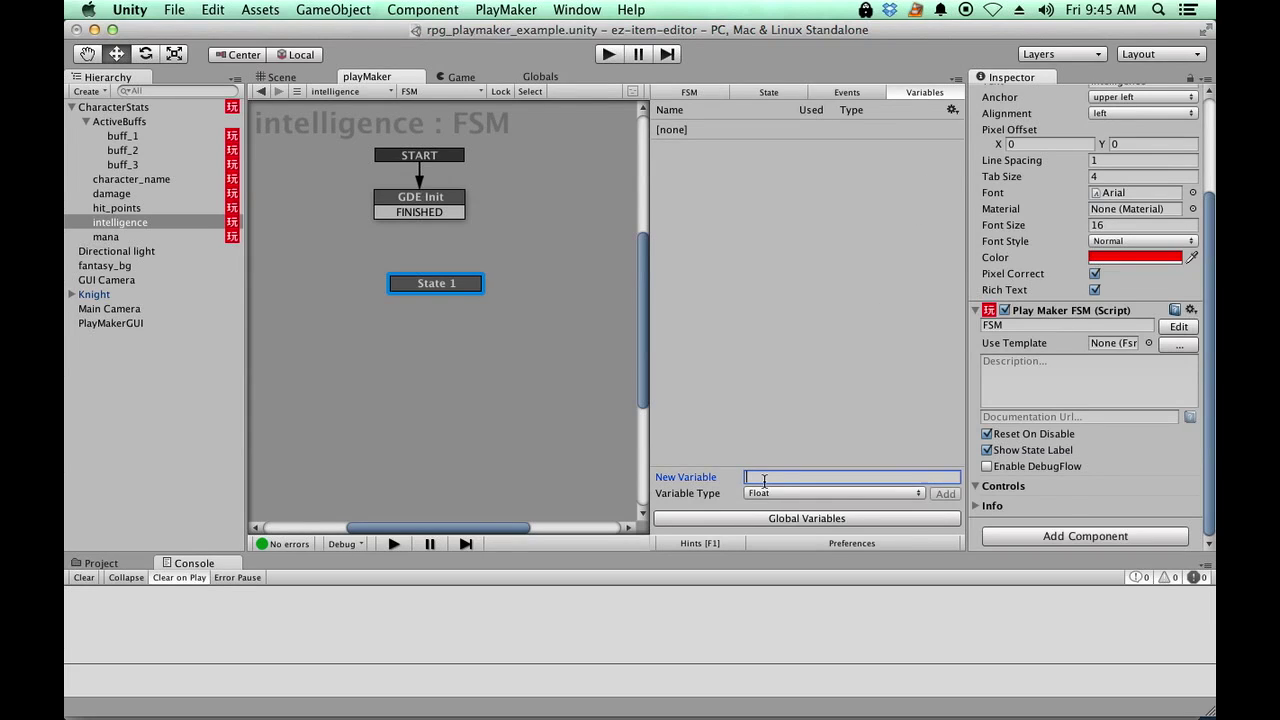
{"action": "type", "text": "intelligence"}
{"action": "key", "text": "Return"}
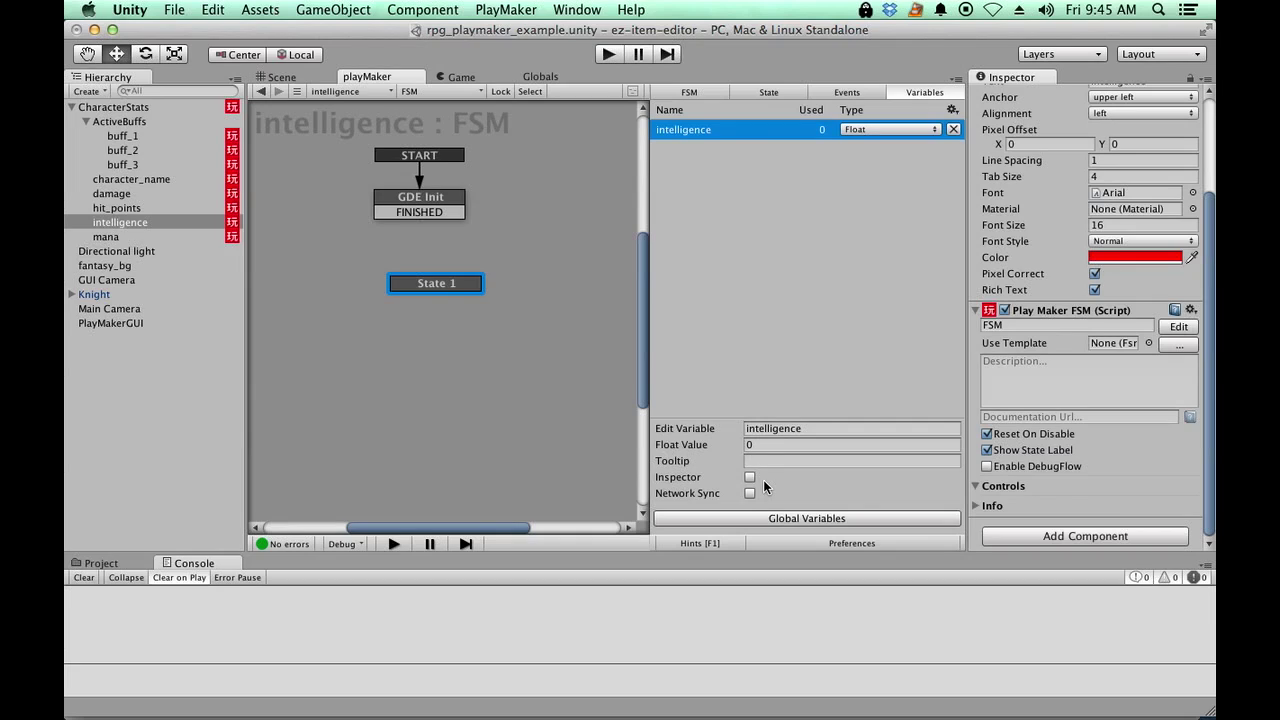
{"action": "left_click", "coordinate": [860, 129]}
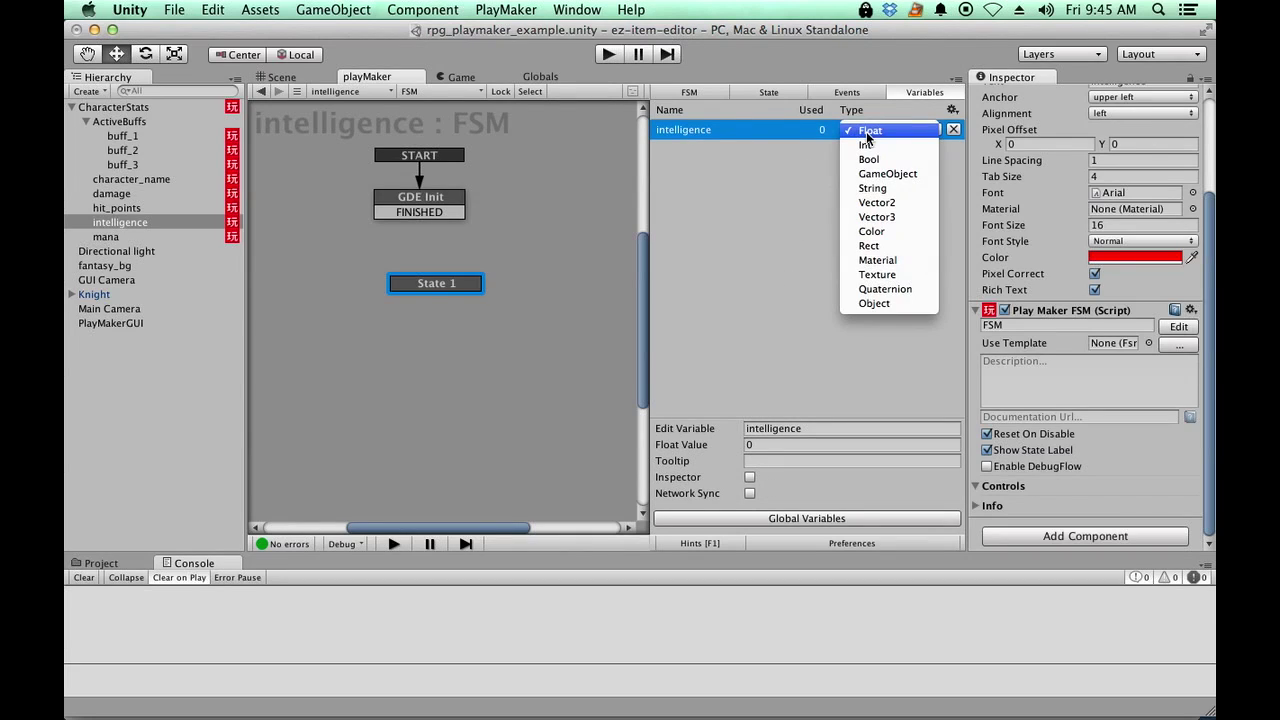
{"action": "left_click", "coordinate": [882, 144]}
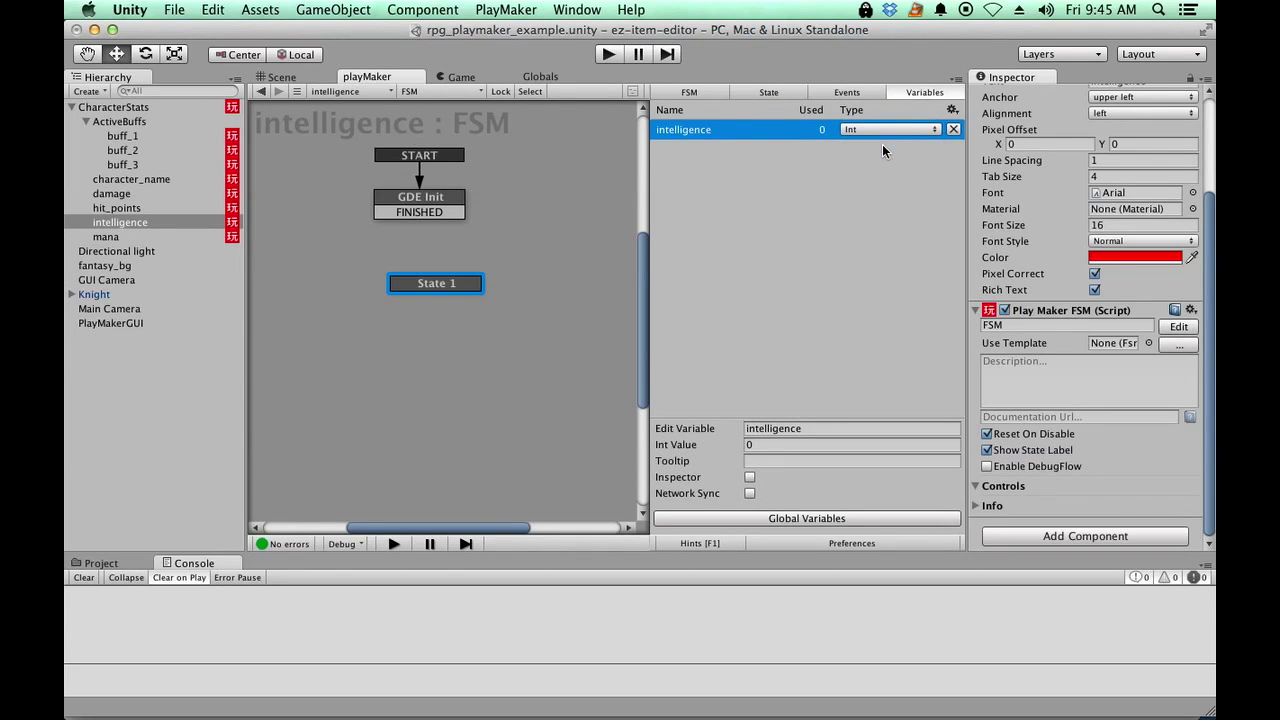
{"action": "left_click", "coordinate": [842, 208]}
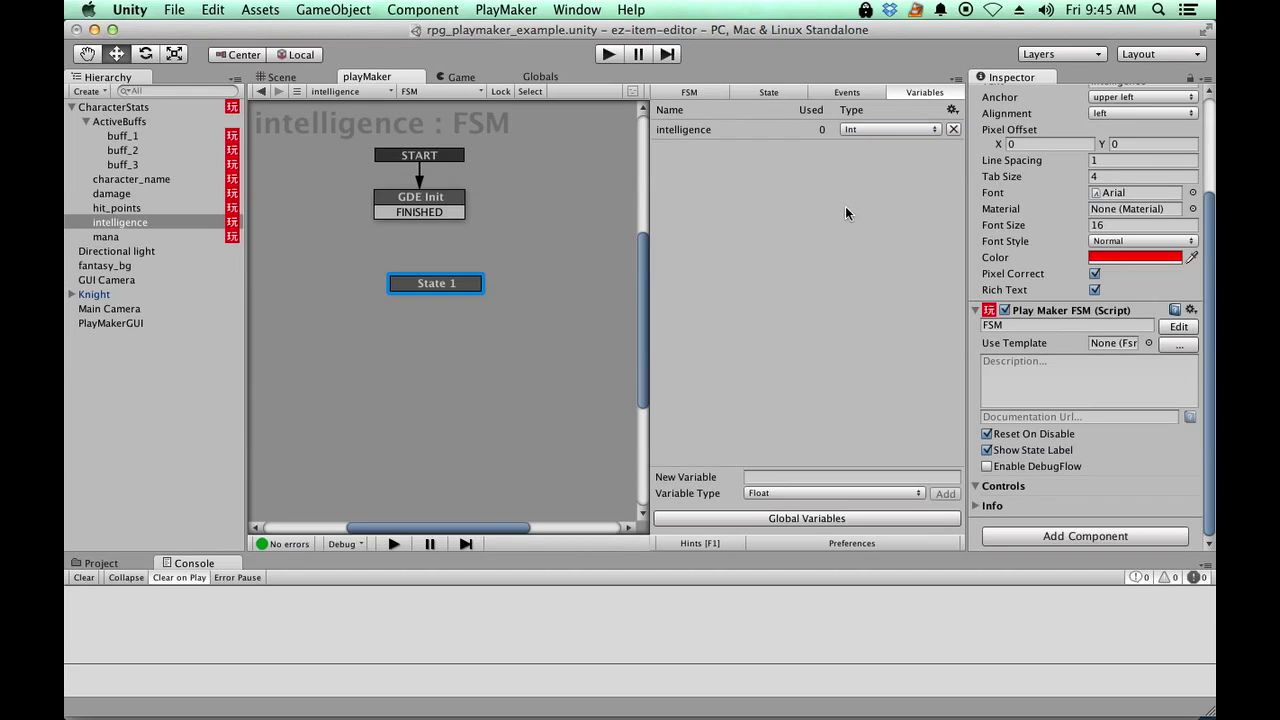
- Store the GDEGet Int result in the intelligence variable and set the action's Item Name to warrior
{"action": "left_click", "coordinate": [762, 93]}
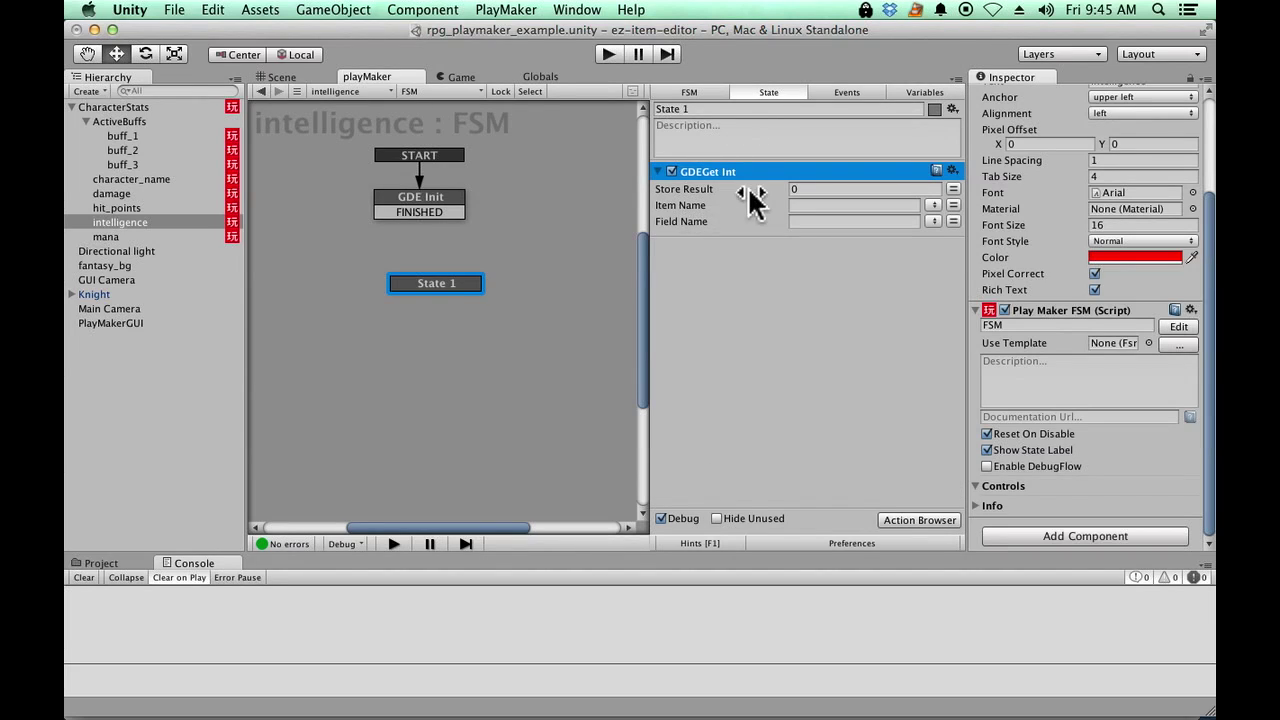
{"action": "left_click", "coordinate": [954, 189]}
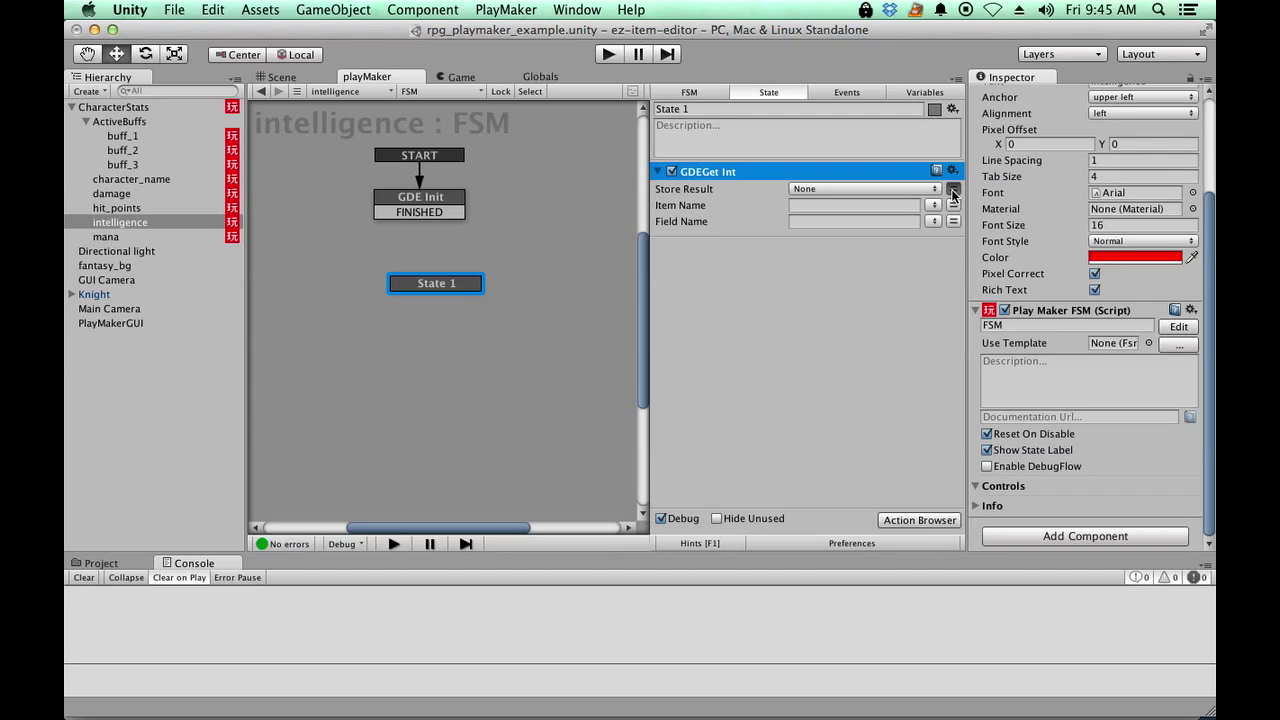
{"action": "left_click", "coordinate": [911, 189]}
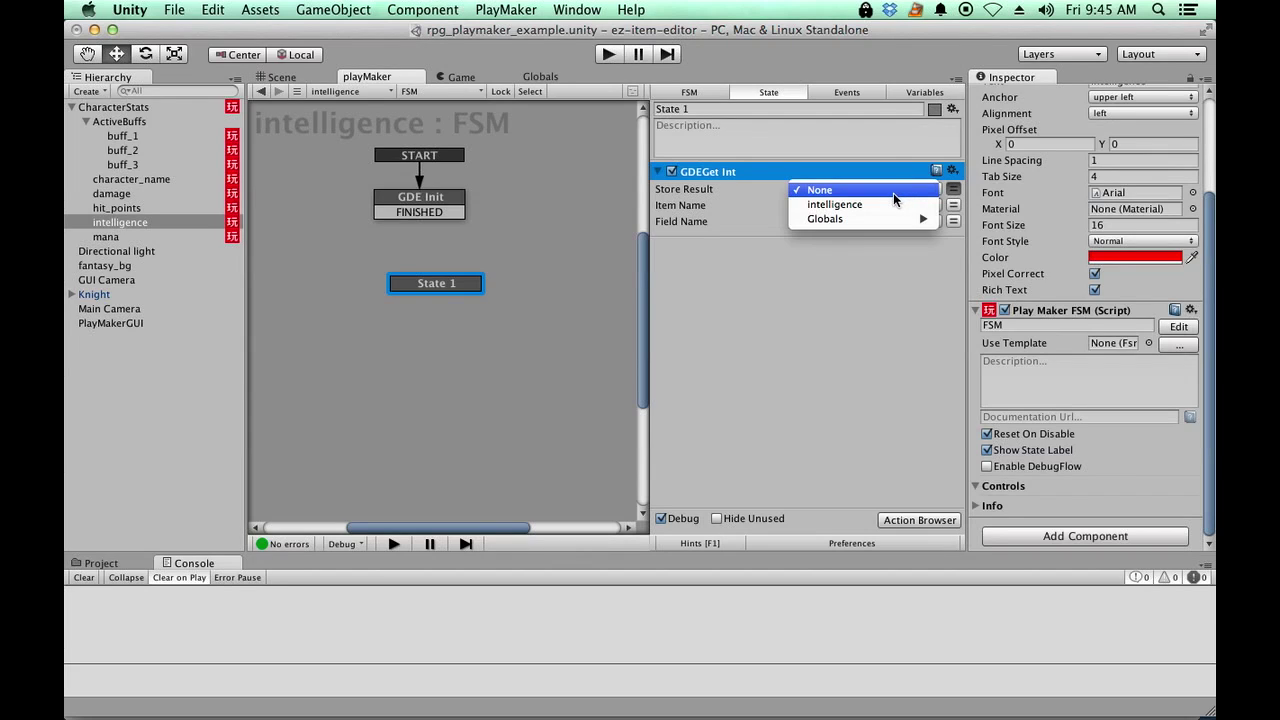
{"action": "left_click", "coordinate": [834, 207]}
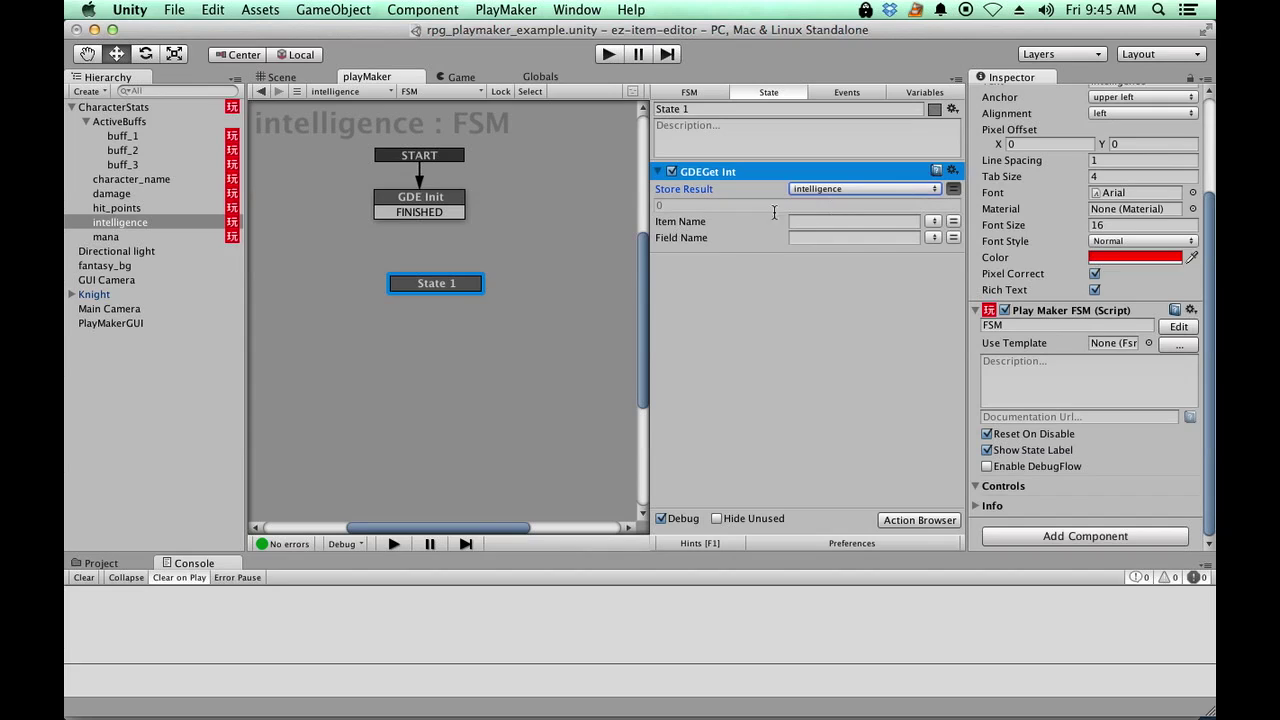
{"action": "left_click", "coordinate": [803, 220]}
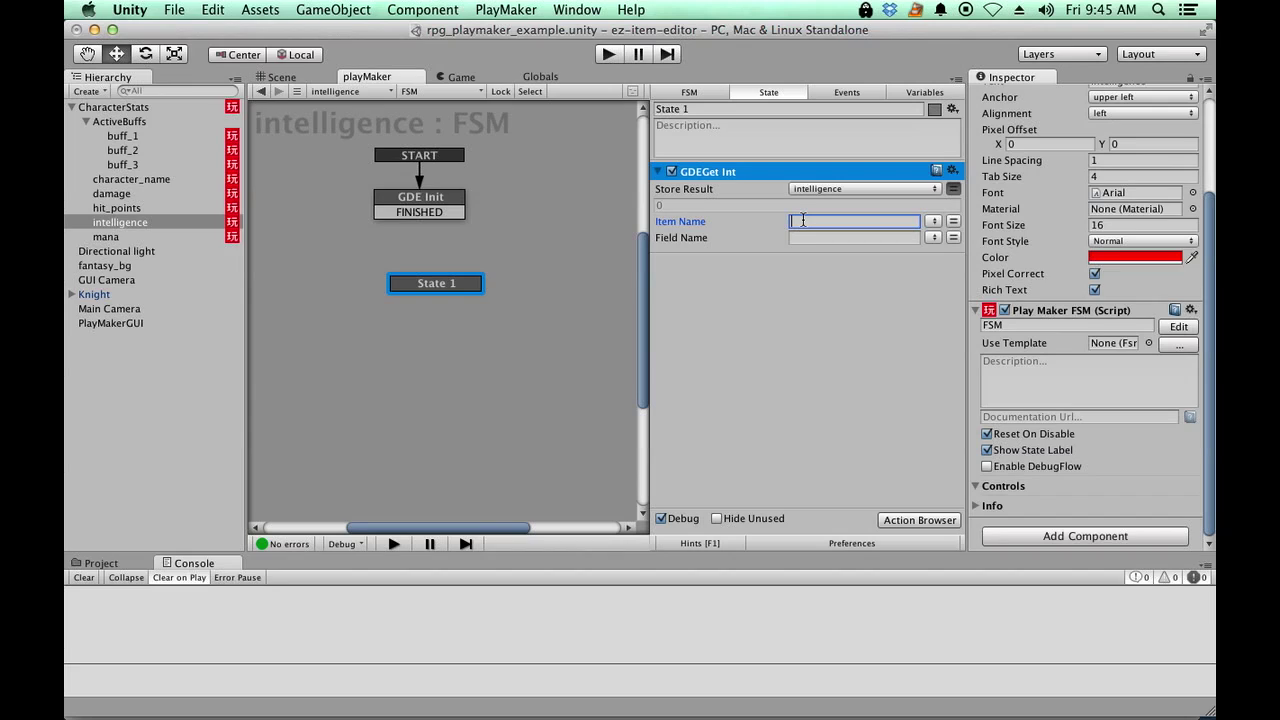
{"action": "type", "text": "warrior"}
{"action": "key", "text": "Return"}
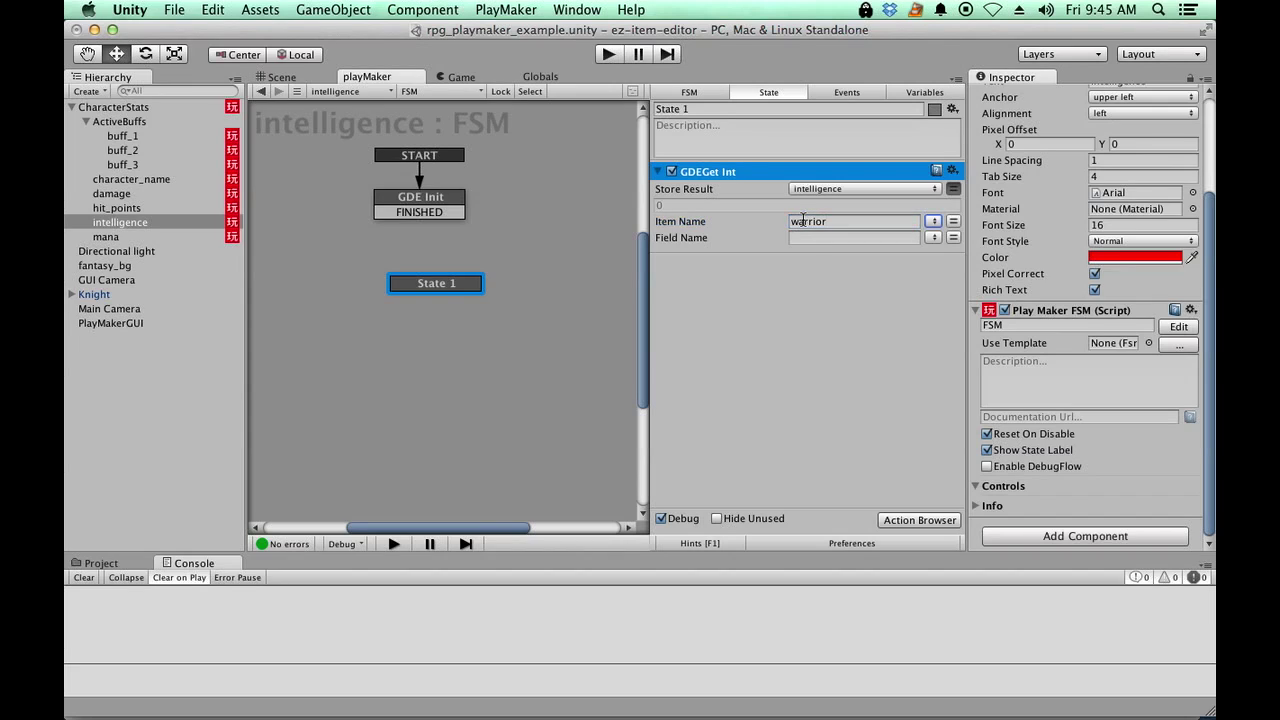
- Set the GDEGet Int action's Field Name to intelligence
{"action": "key", "text": "Tab"}
{"action": "type", "text": "intellig"}
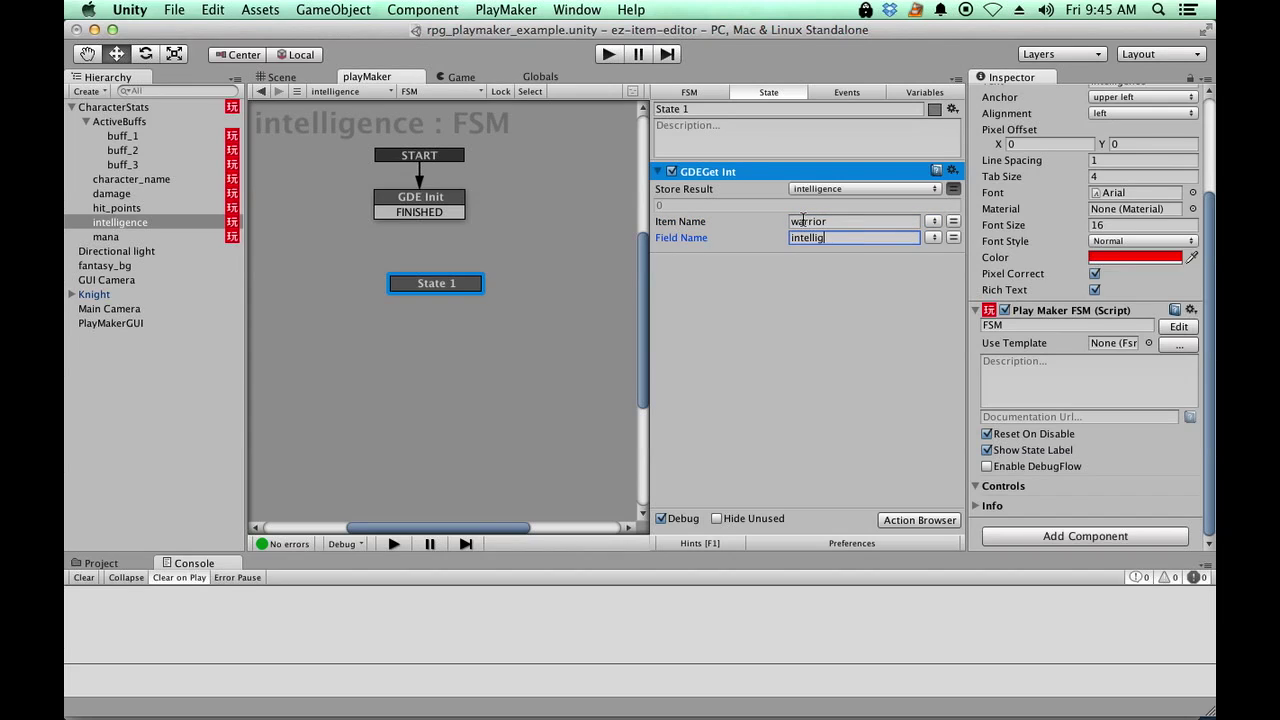
{"action": "type", "text": "ence"}
- Examine the warrior item's fields in the Game Data Editor's Create Data window, then close it
{"action": "left_click", "coordinate": [595, 10]}
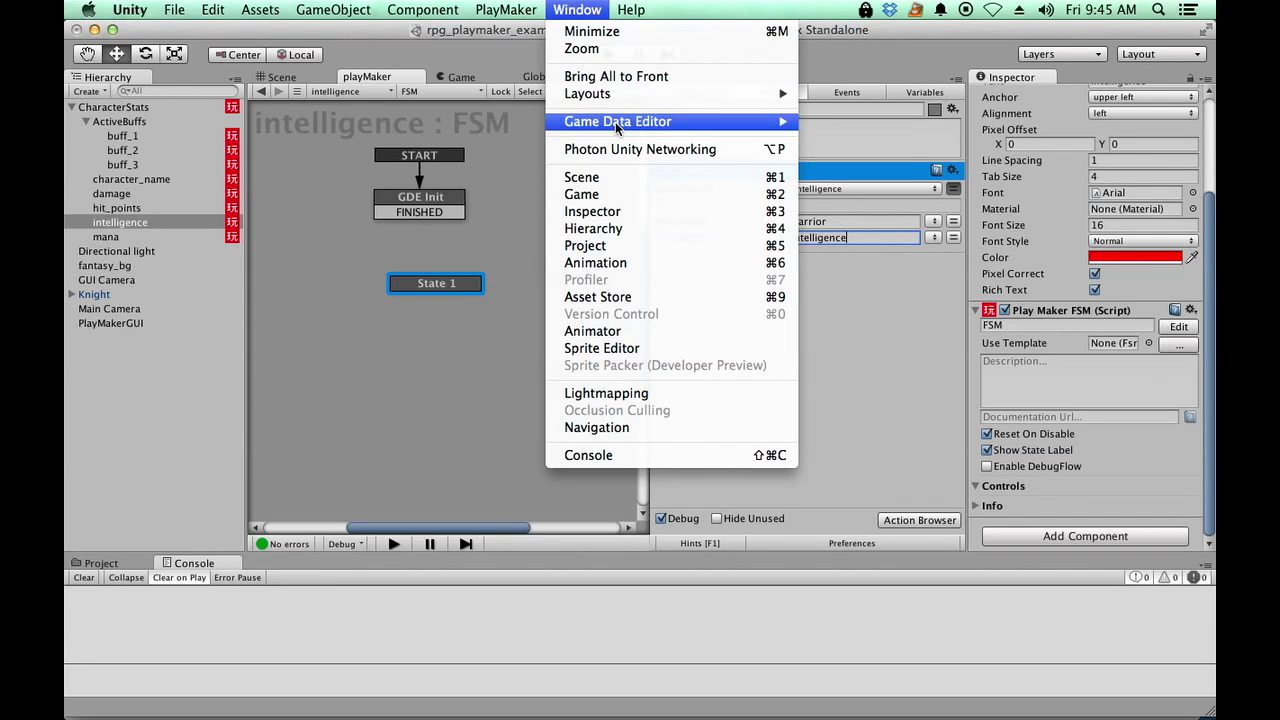
{"action": "mouse_move", "coordinate": [615, 122]}
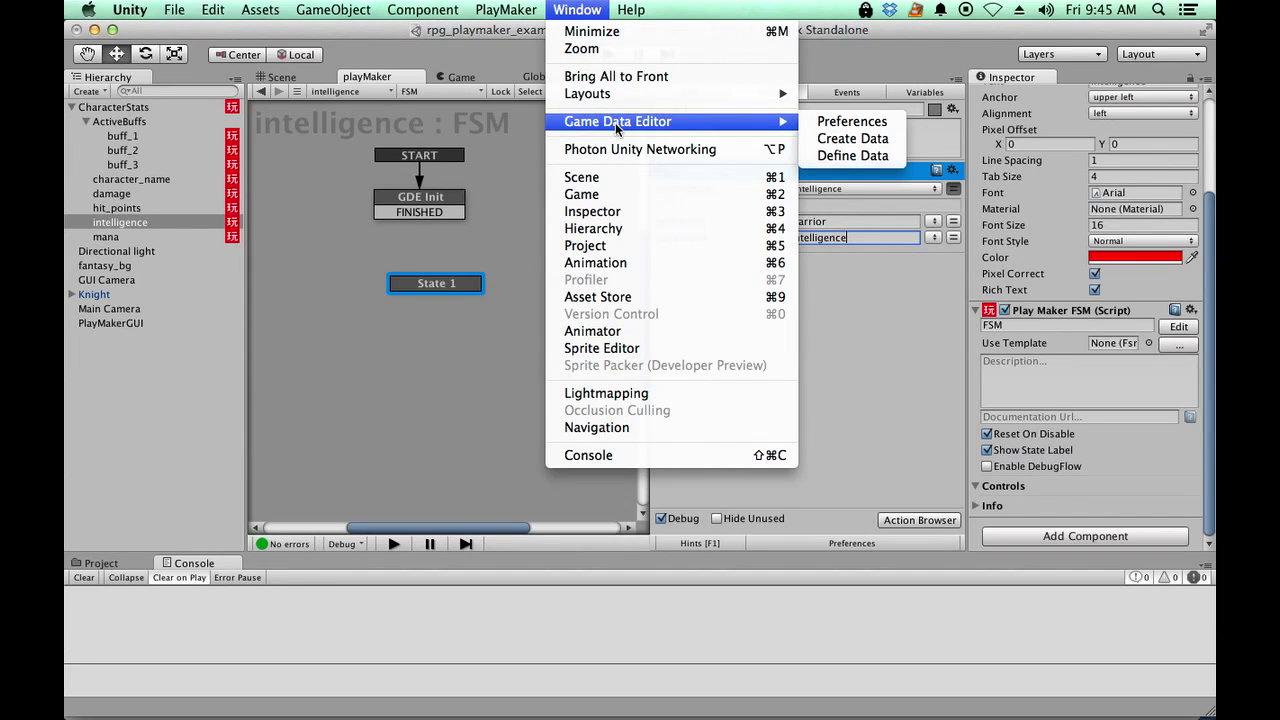
{"action": "left_click", "coordinate": [836, 140]}
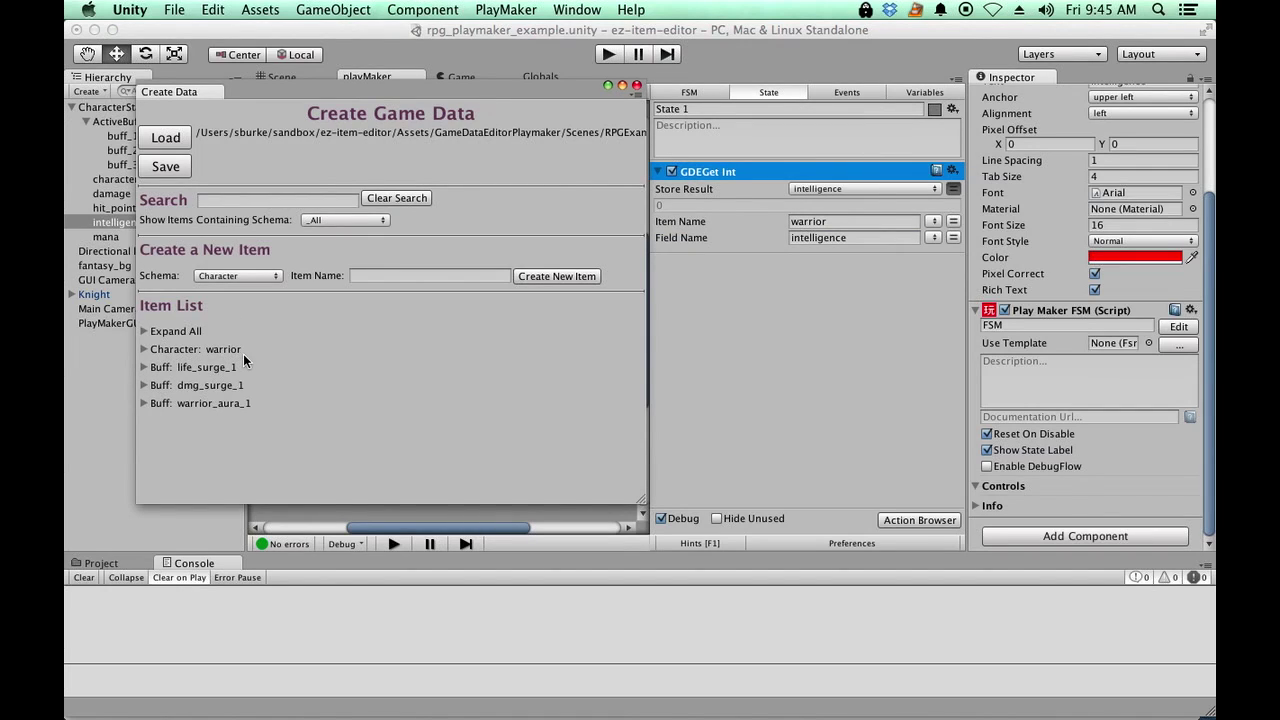
{"action": "left_click", "coordinate": [143, 350]}
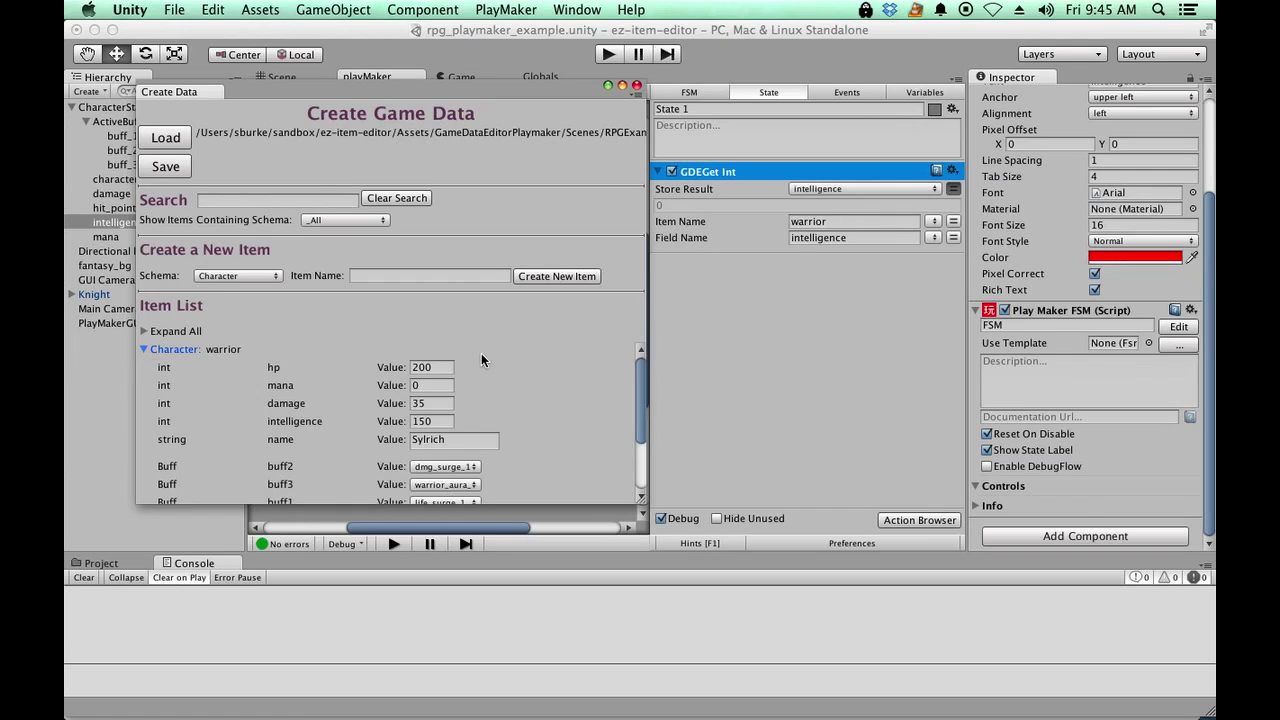
{"action": "left_click", "coordinate": [637, 86]}
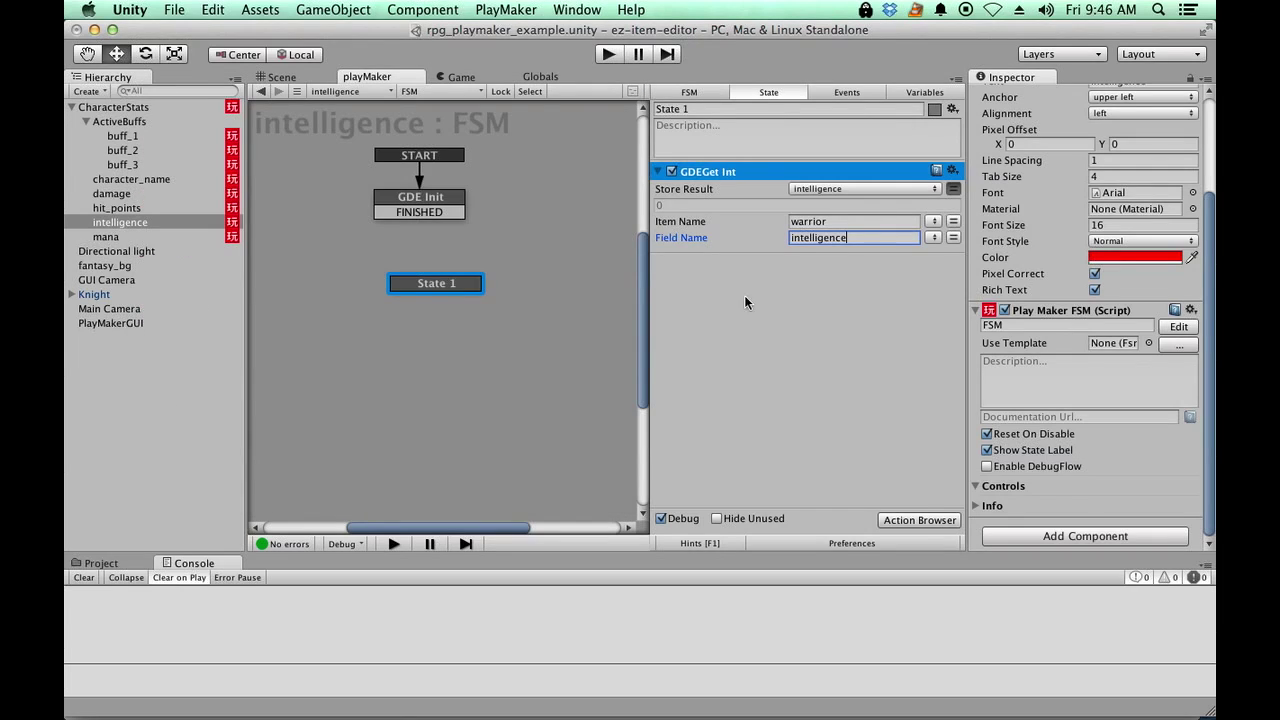
{"action": "left_click", "coordinate": [838, 333]}
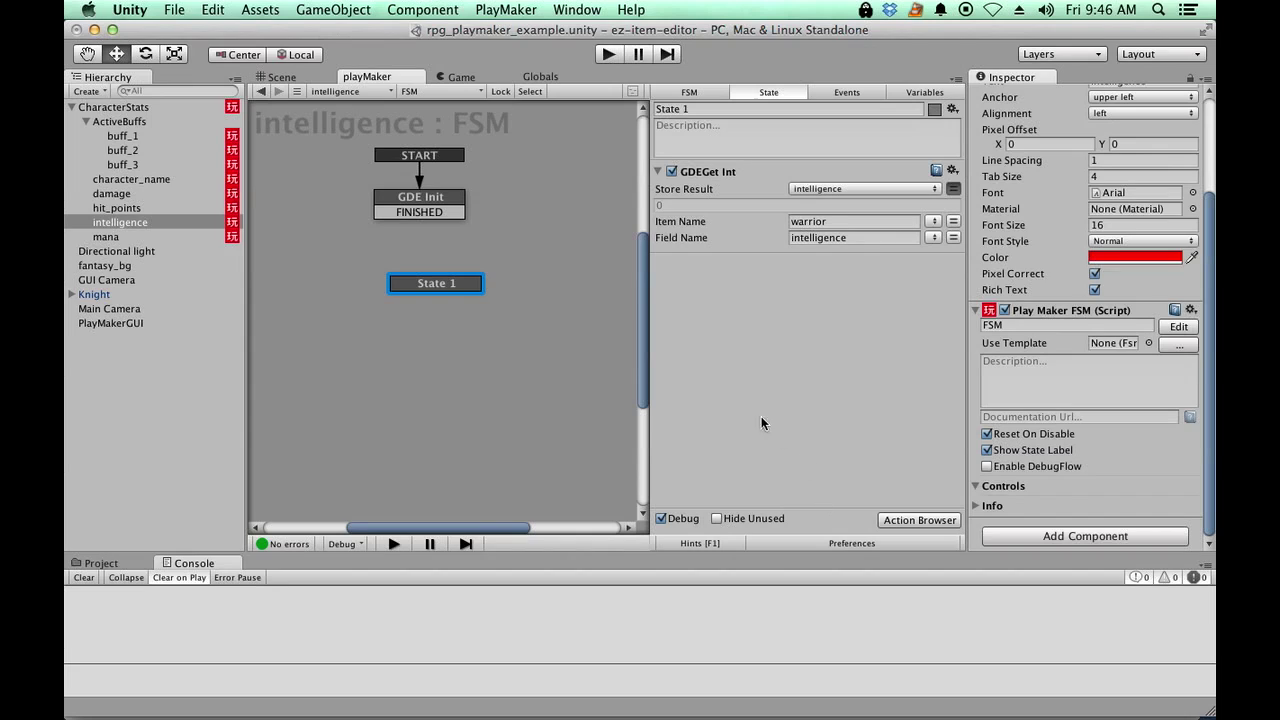
{"action": "right_click", "coordinate": [447, 353]}
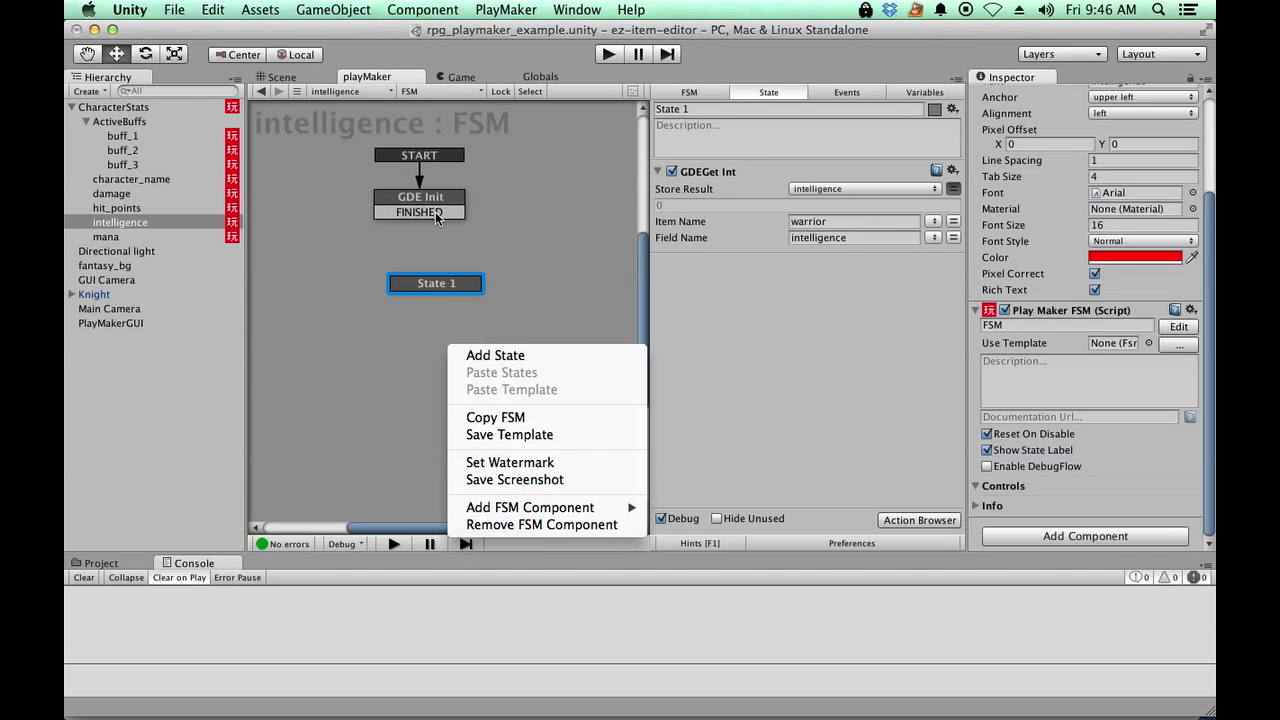
{"action": "left_click", "coordinate": [543, 297]}
{"action": "left_click", "coordinate": [456, 288]}
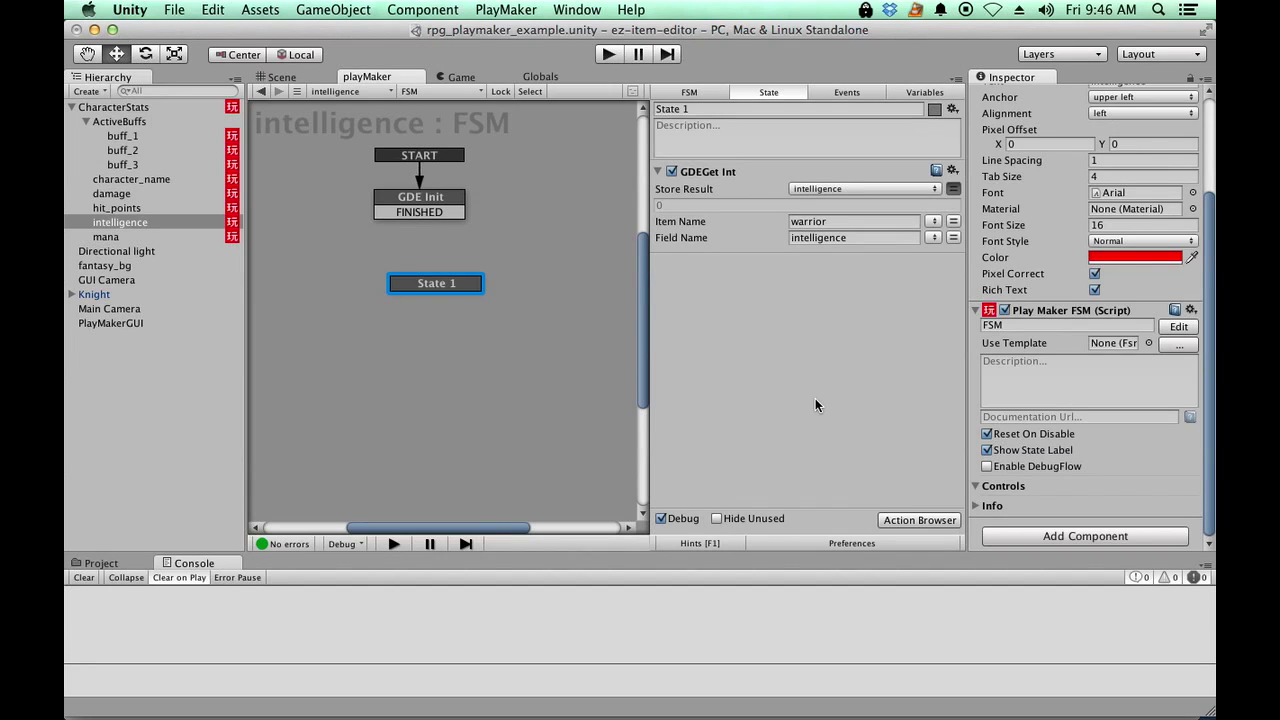
- Add the Format String and Set GUI Text actions to State 1, with Format String placed above Set GUI Text
{"action": "left_click", "coordinate": [906, 519]}
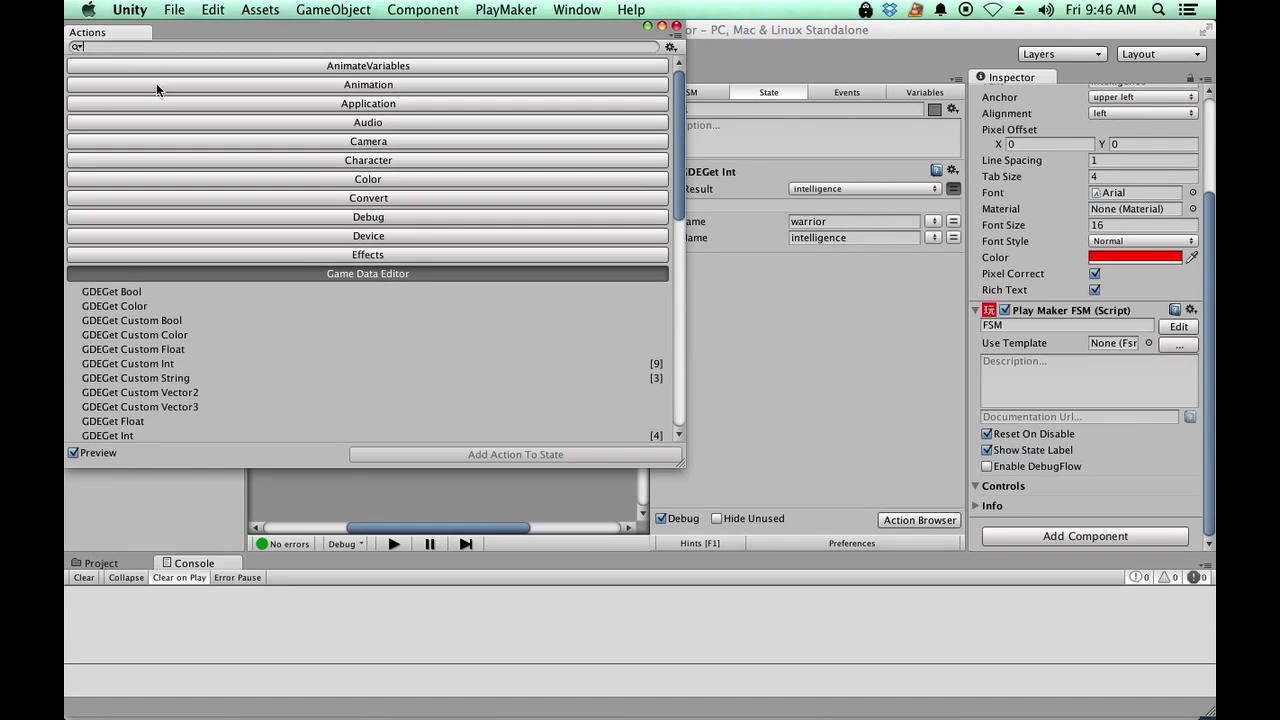
{"action": "type", "text": "format"}
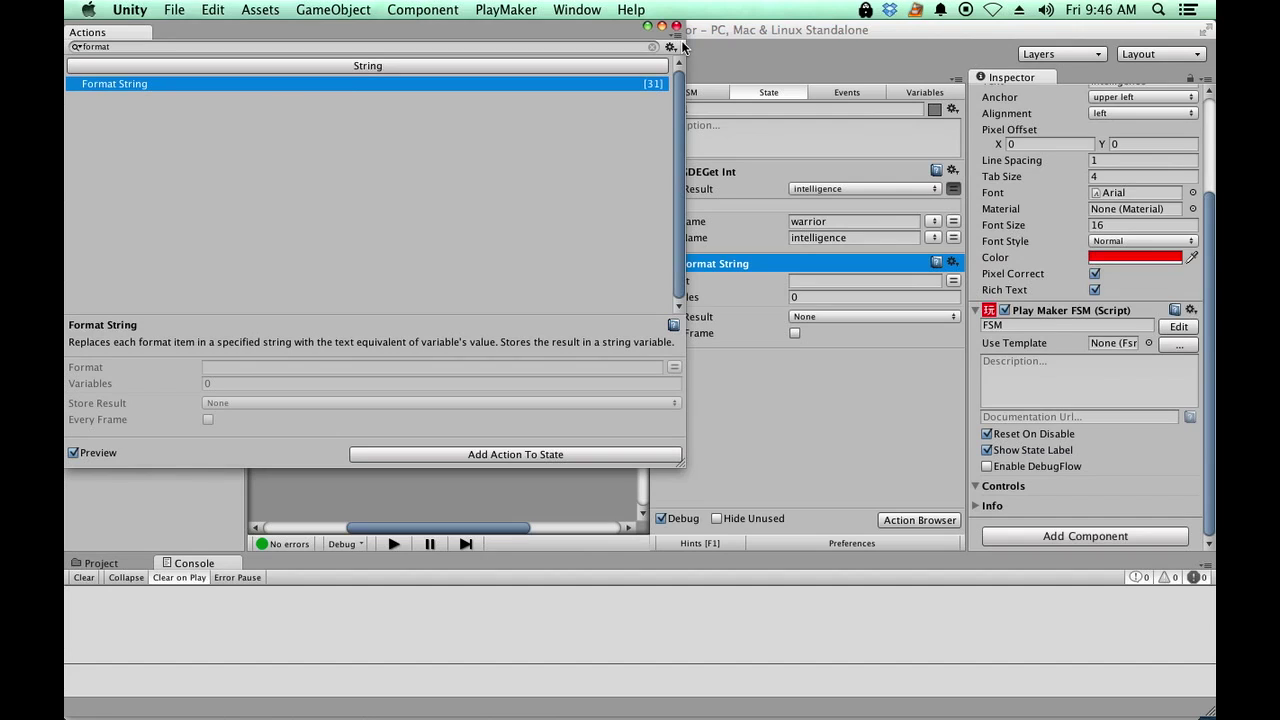
{"action": "left_click", "coordinate": [651, 48]}
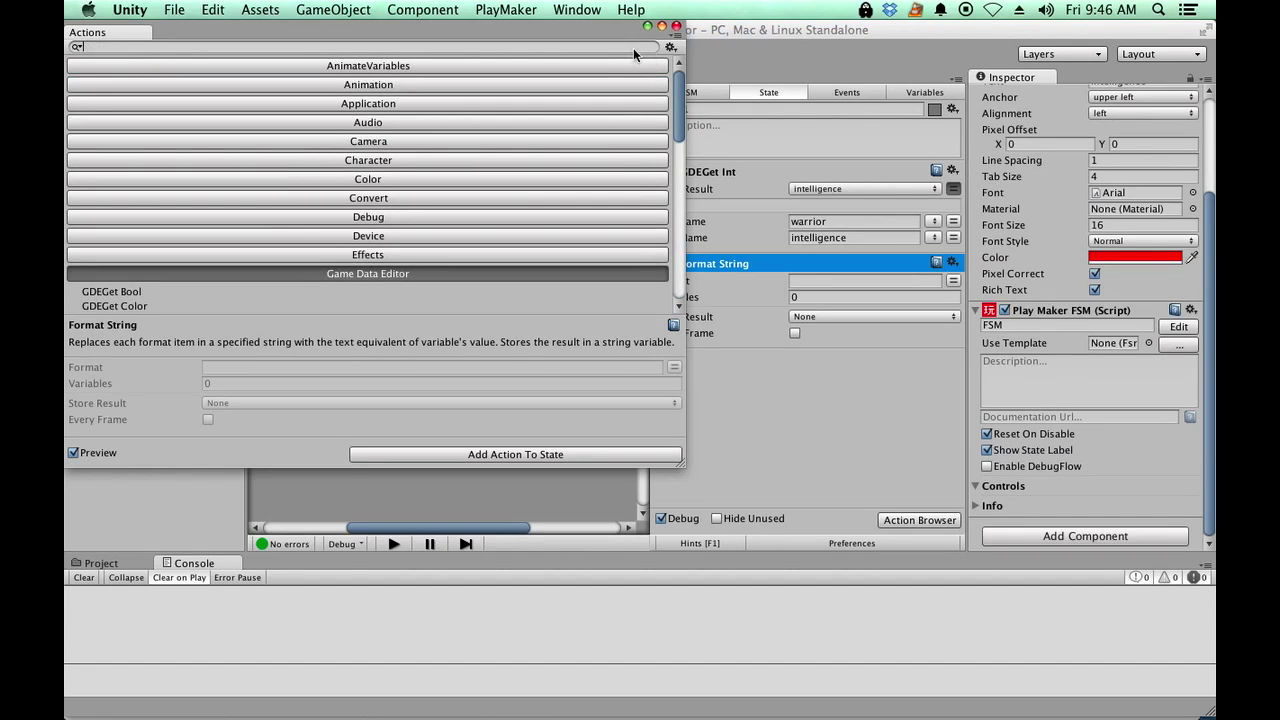
{"action": "type", "text": "setguite"}
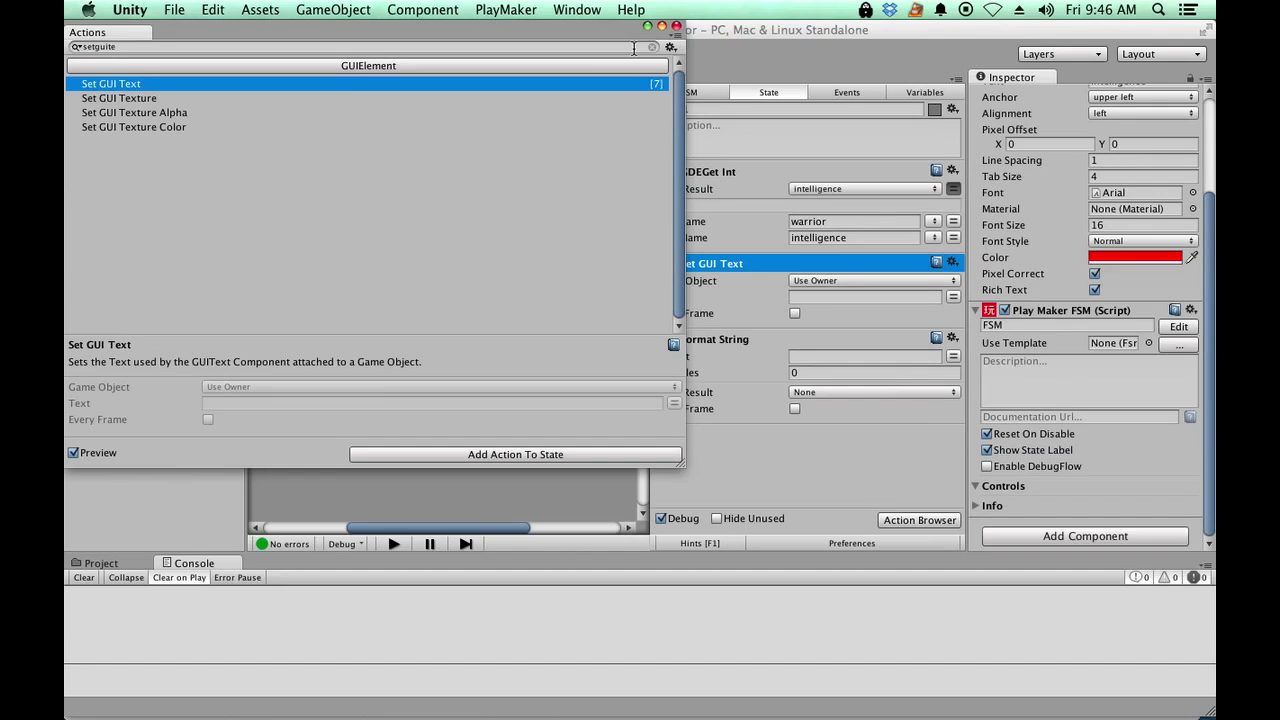
{"action": "left_click", "coordinate": [676, 25]}
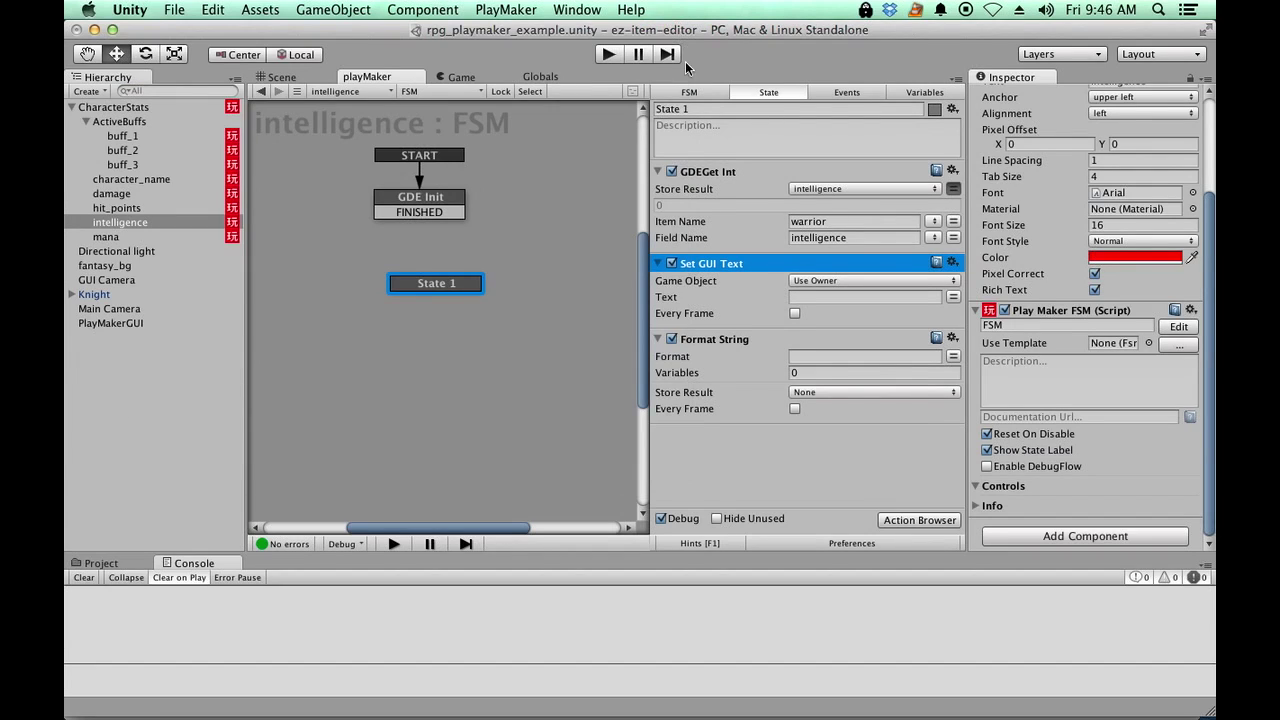
{"action": "left_click", "coordinate": [741, 341]}
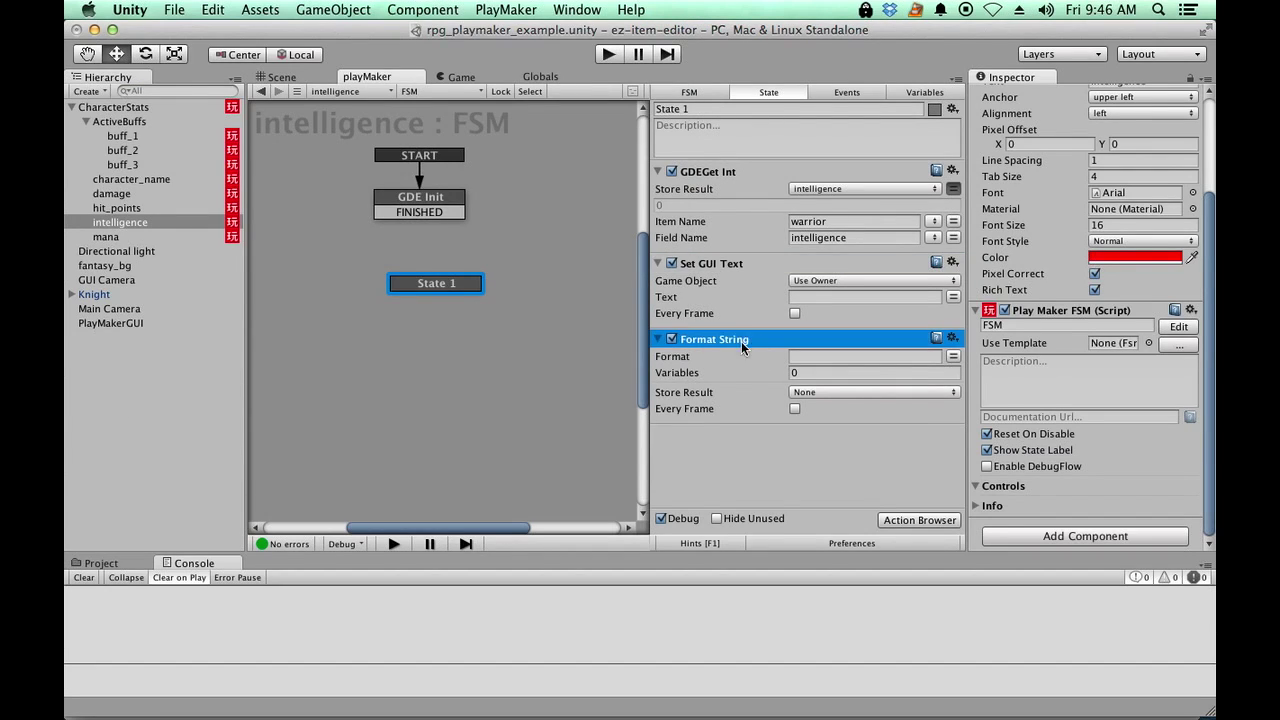
{"action": "left_click_drag", "start_coordinate": [741, 341], "coordinate": [722, 261]}
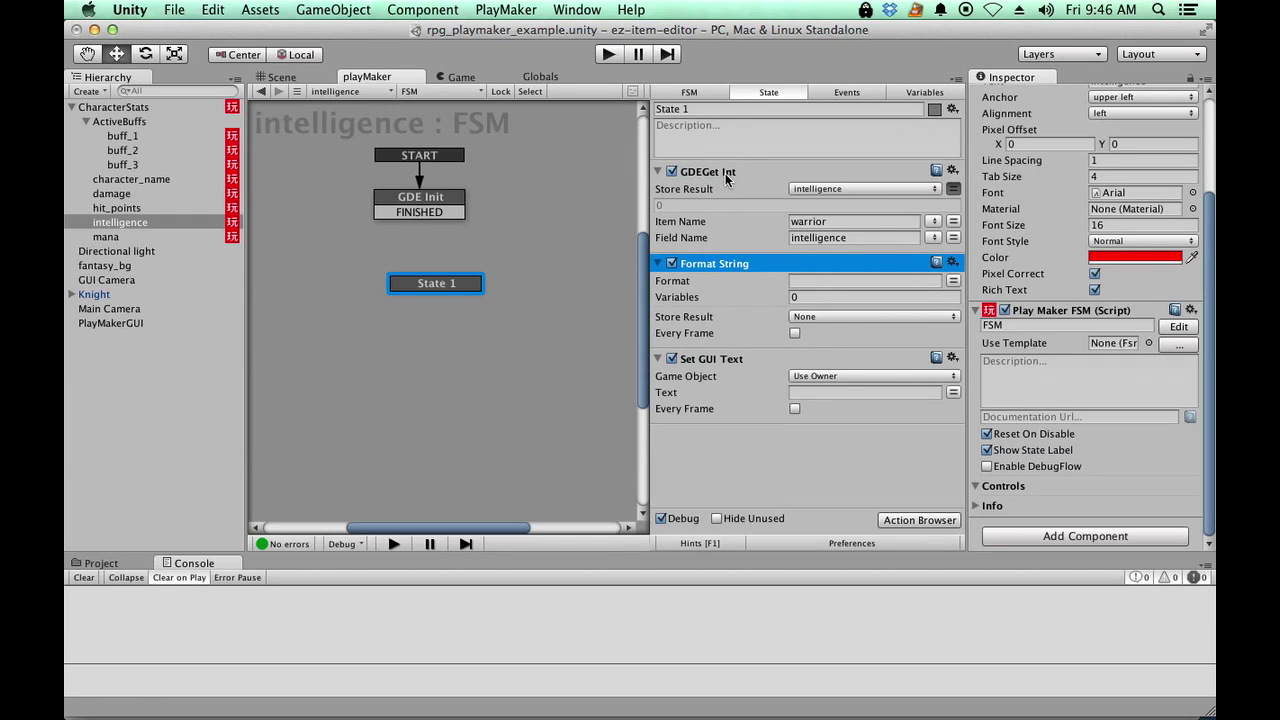
- Set the Format String action's Format to "{0} Intelligence"
{"action": "left_click", "coordinate": [806, 282]}
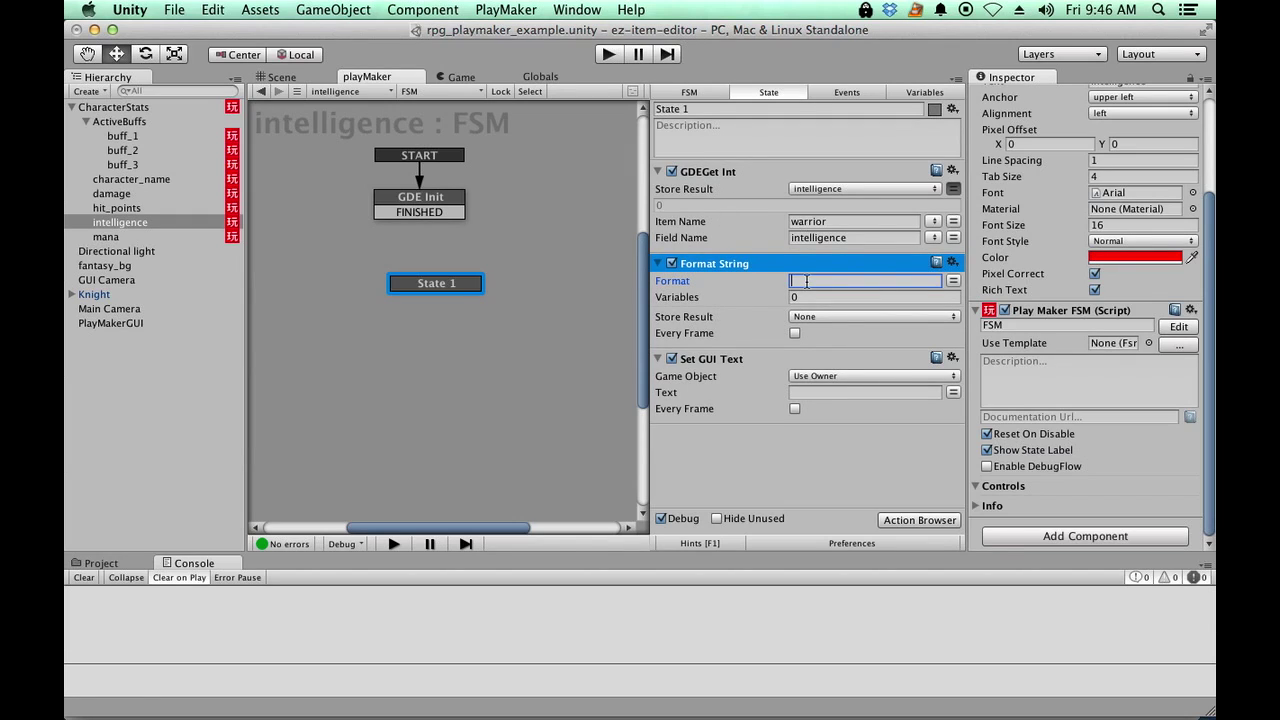
{"action": "type", "text": "{0}"}
{"action": "type", "text": "0}"}
{"action": "type", "text": " intelligenc"}
{"action": "type", "text": "e"}
{"action": "key", "text": "Left"}
{"action": "key", "text": "Left"}
{"action": "key", "text": "Left"}
{"action": "key", "text": "Left"}
{"action": "left_click", "coordinate": [808, 281]}
- Give the Format String action 1 variable of type Int and bind it to the intelligence variable
{"action": "left_click", "coordinate": [809, 297]}
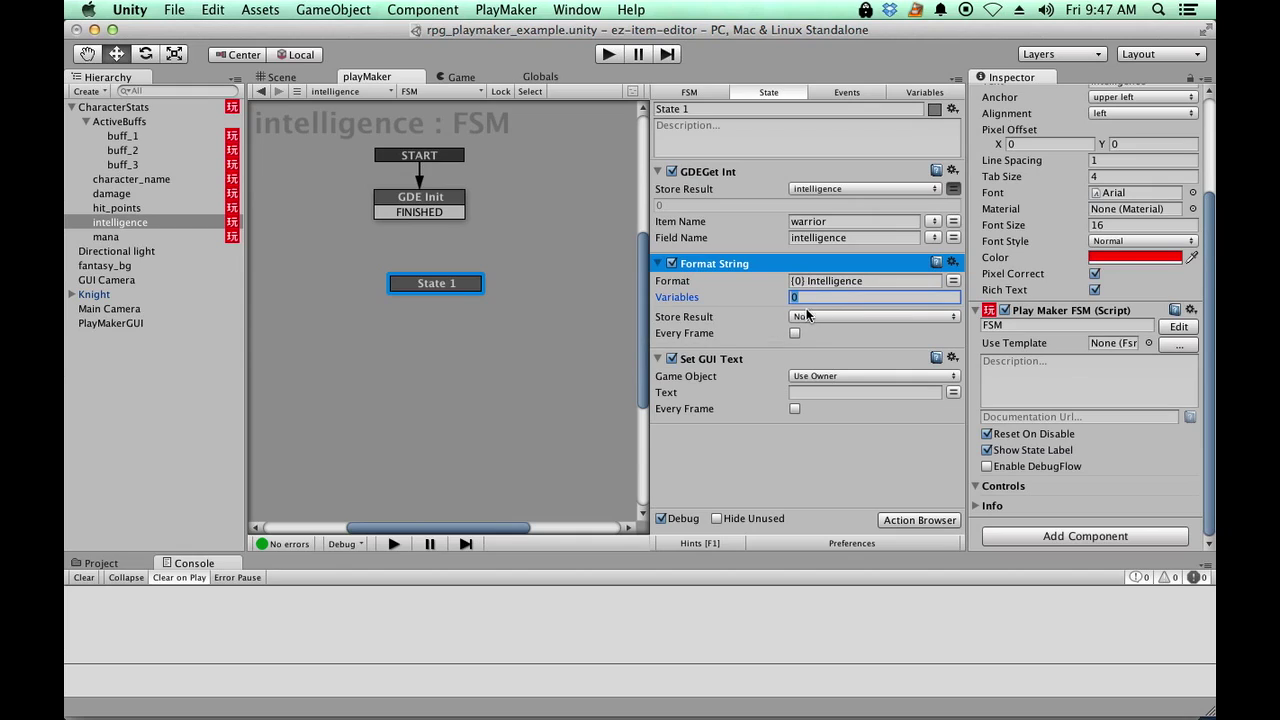
{"action": "type", "text": "1"}
{"action": "left_click", "coordinate": [807, 316]}
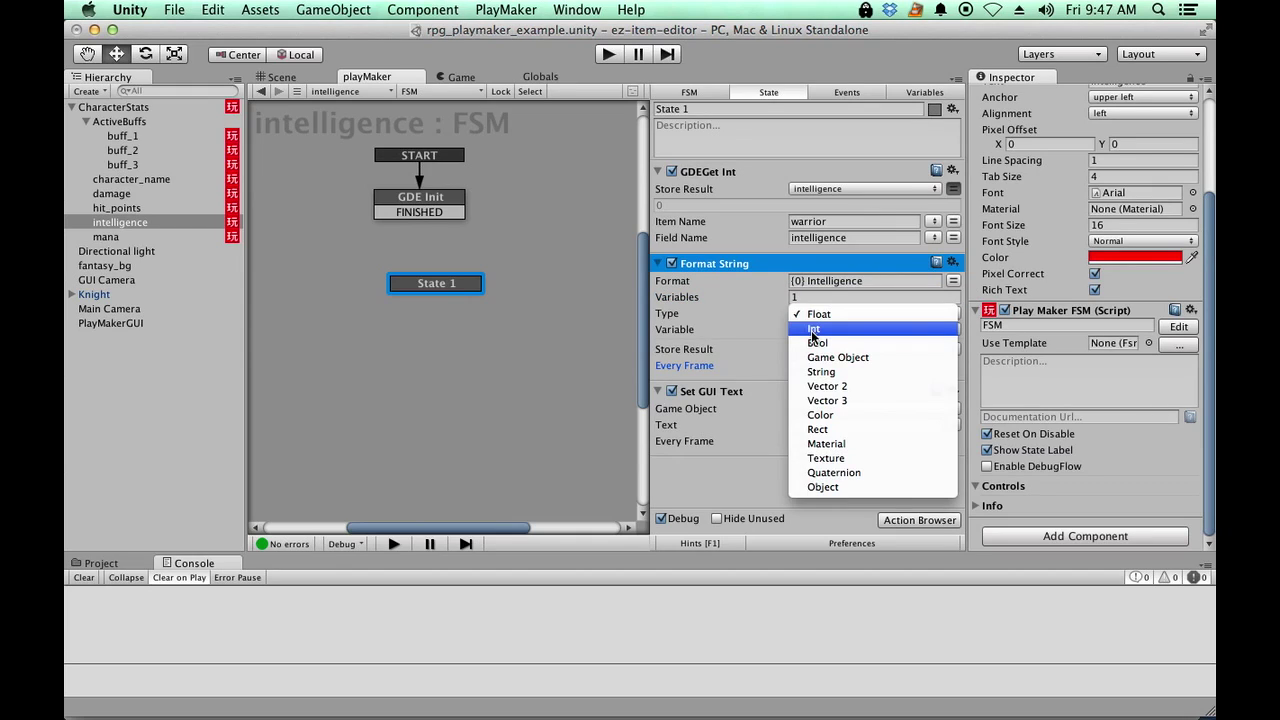
{"action": "left_click", "coordinate": [815, 329]}
{"action": "left_click", "coordinate": [827, 329]}
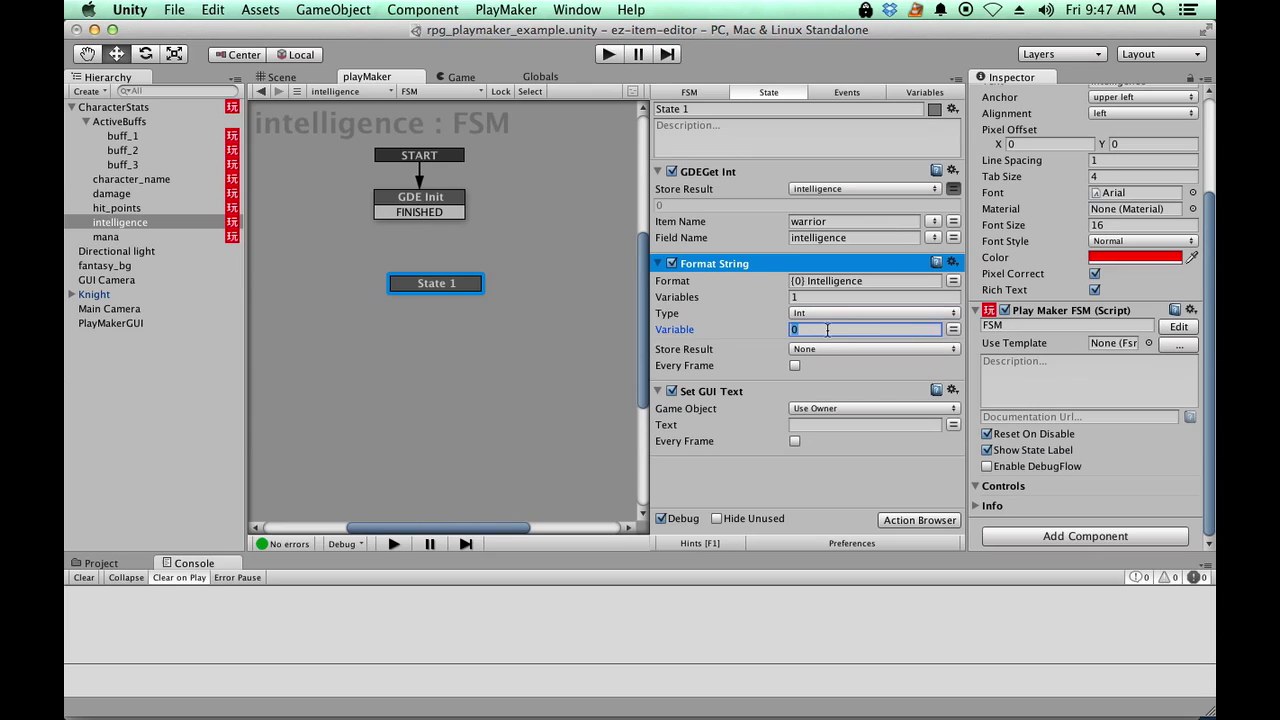
{"action": "left_click", "coordinate": [953, 329]}
{"action": "left_click", "coordinate": [908, 328]}
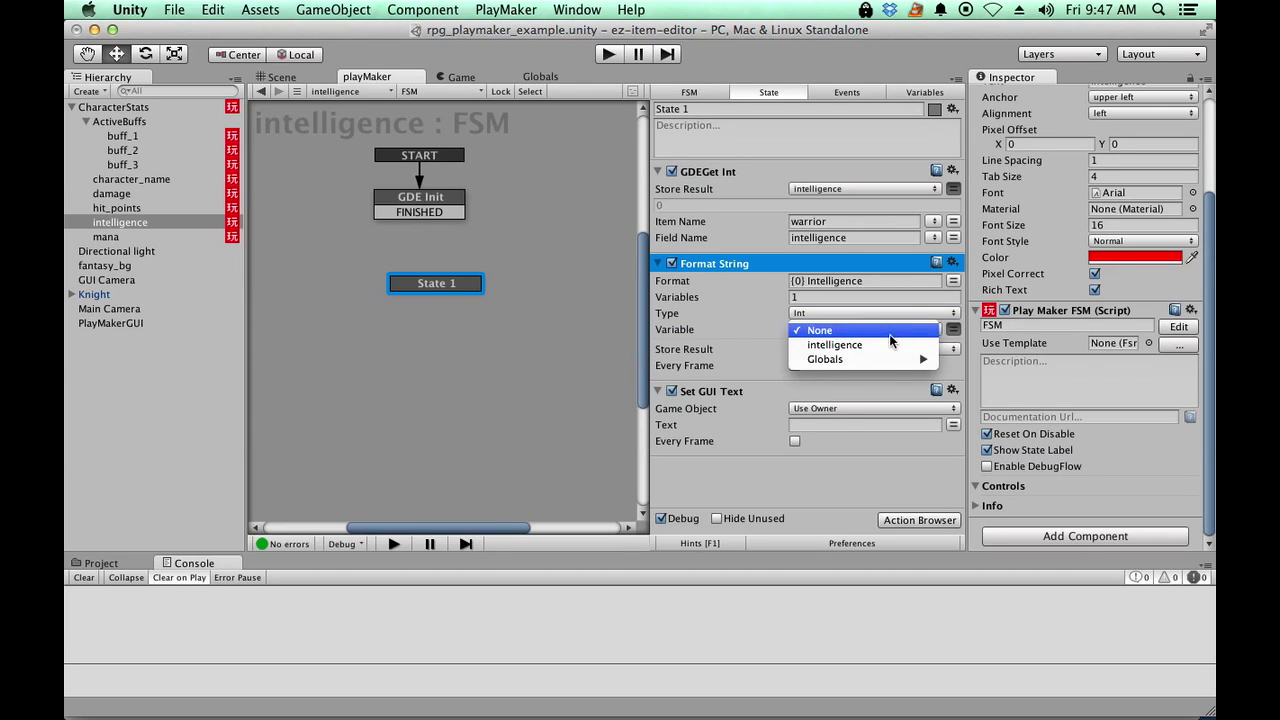
{"action": "left_click", "coordinate": [836, 346]}
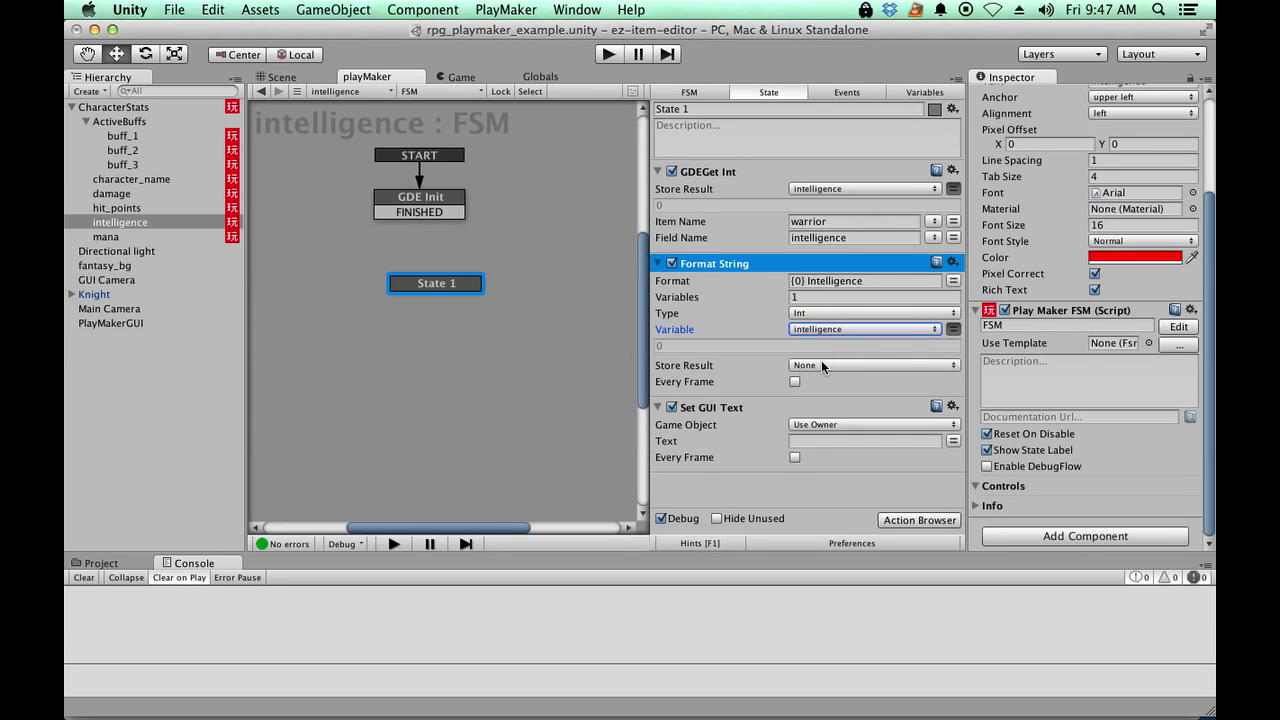
- Create an FSM variable named intelligenceFormat of type String for the Format String result
{"action": "left_click", "coordinate": [810, 366]}
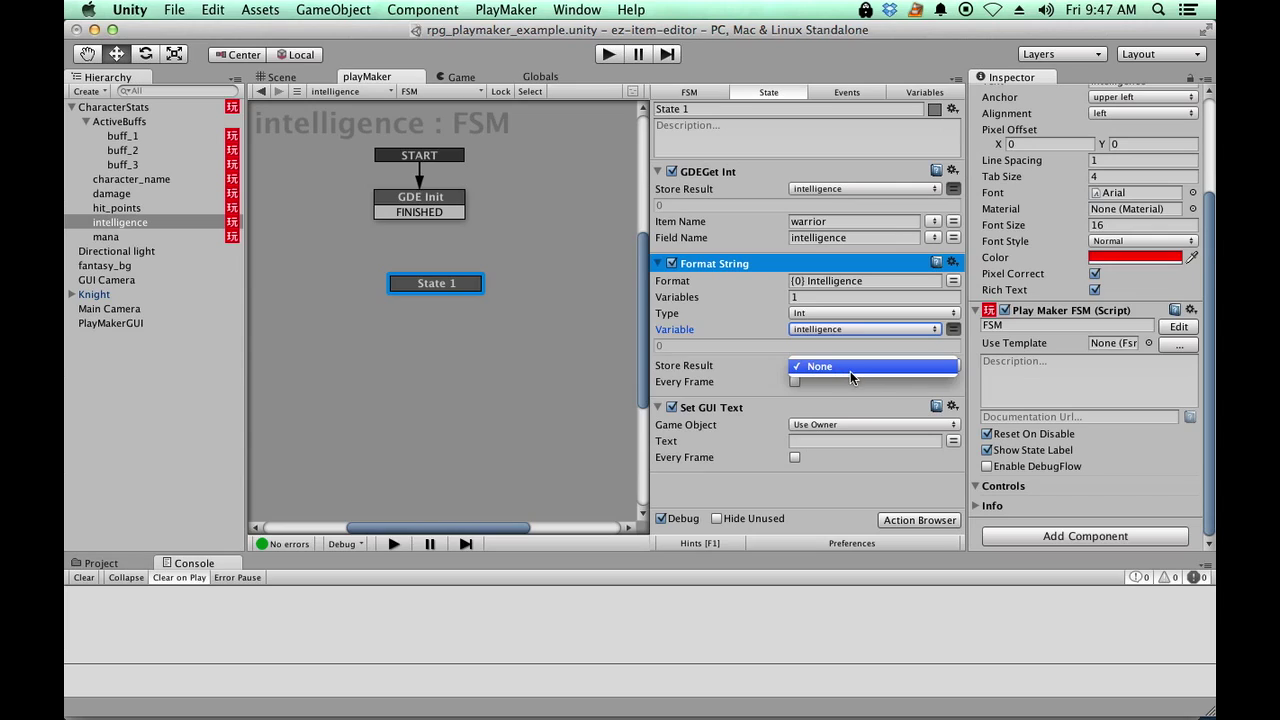
{"action": "left_click", "coordinate": [851, 368]}
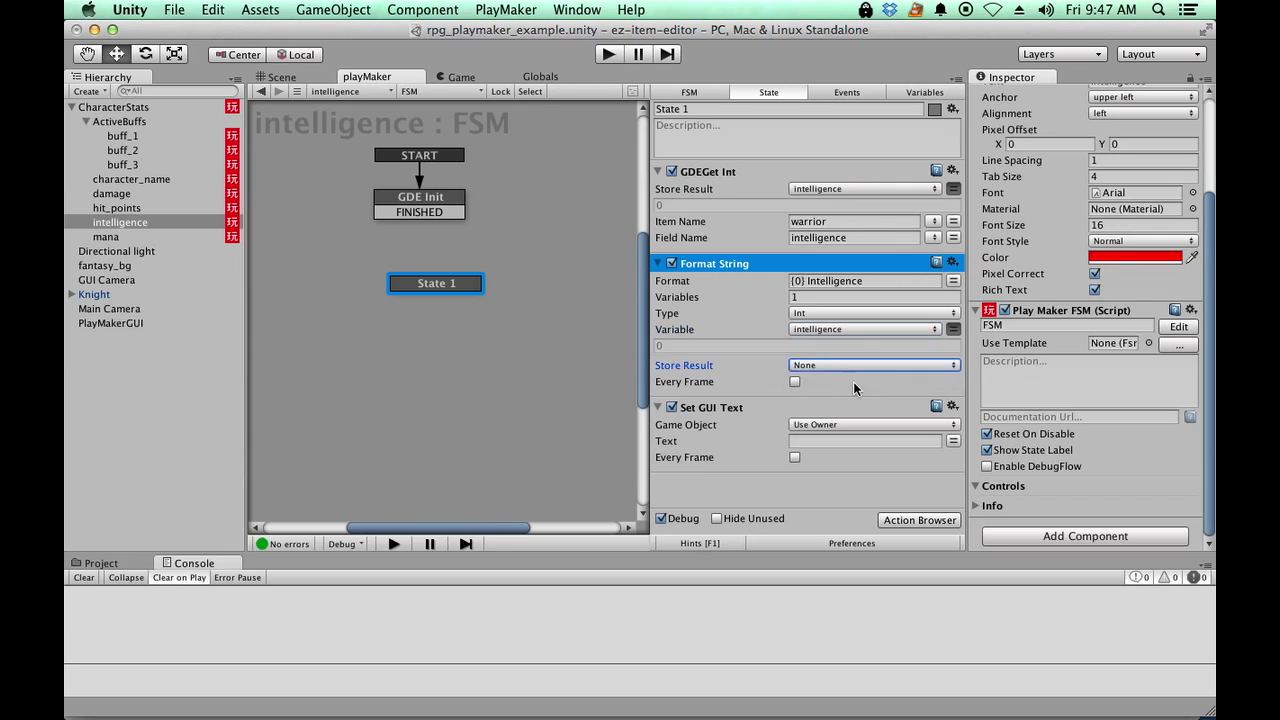
{"action": "left_click", "coordinate": [917, 95]}
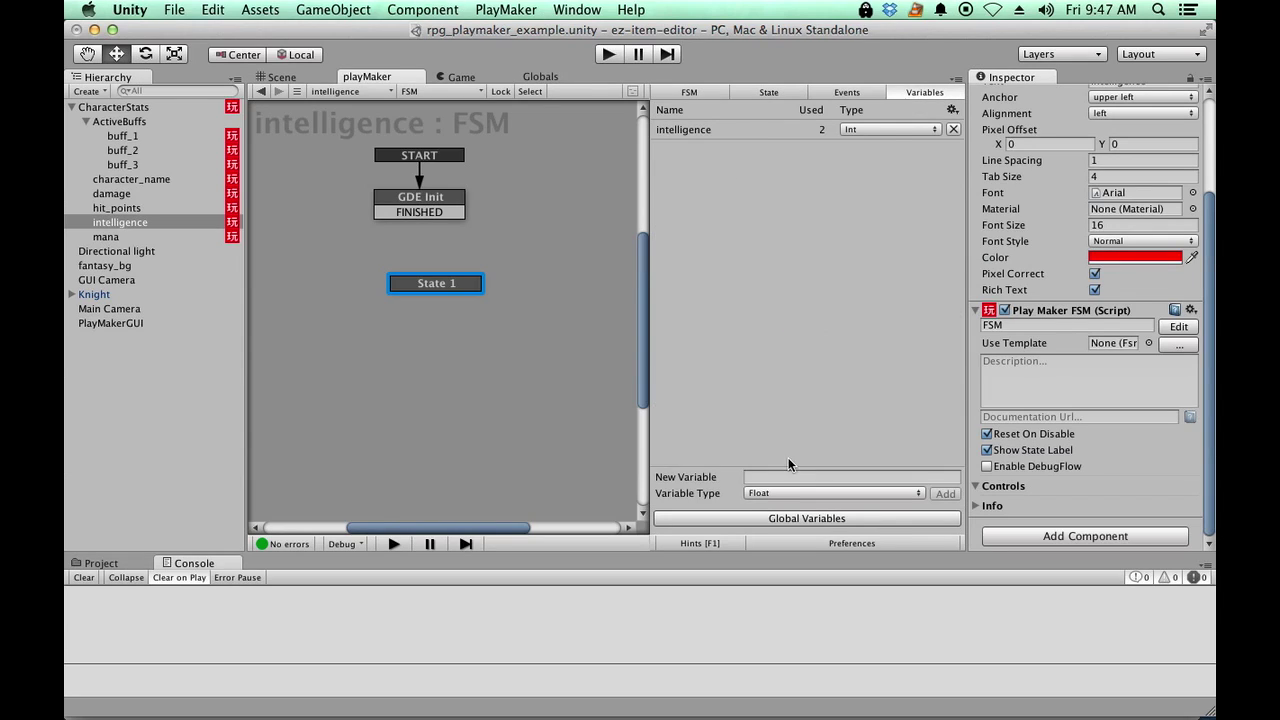
{"action": "left_click", "coordinate": [757, 477]}
{"action": "type", "text": "i"}
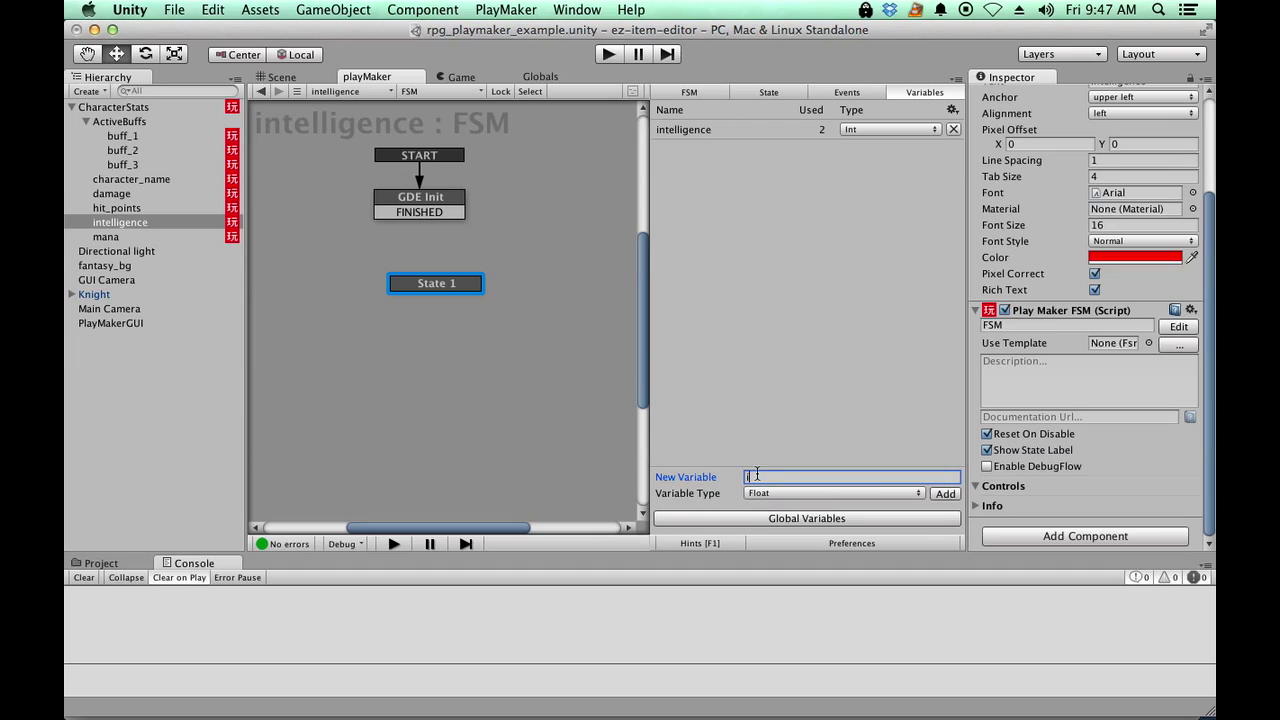
{"action": "type", "text": "ntelligenceFormat"}
{"action": "left_click", "coordinate": [764, 494]}
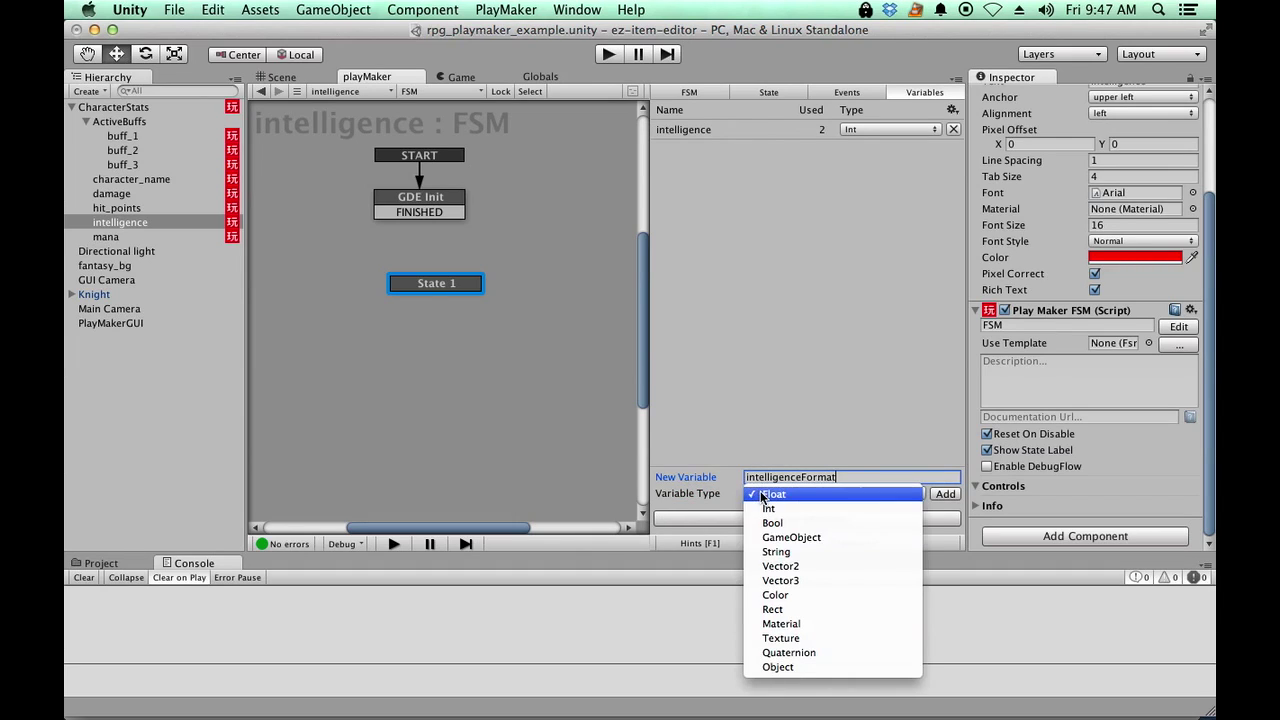
{"action": "left_click", "coordinate": [776, 551]}
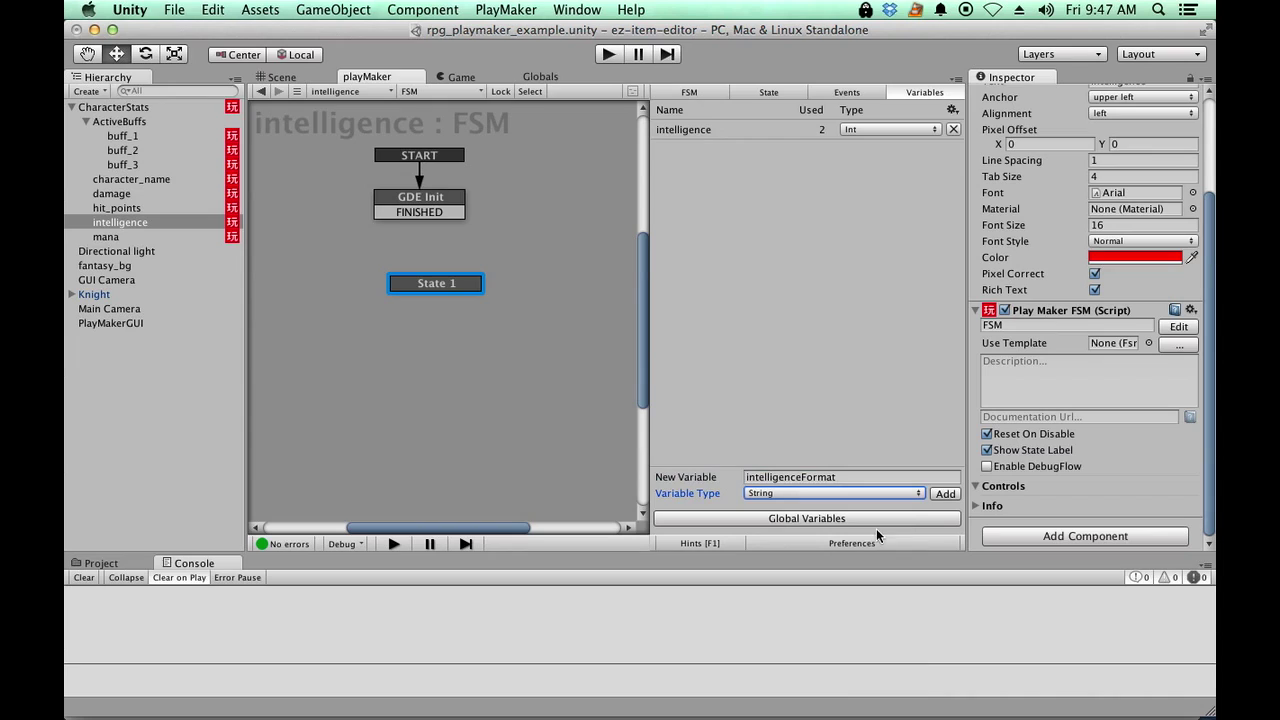
{"action": "left_click", "coordinate": [943, 494]}
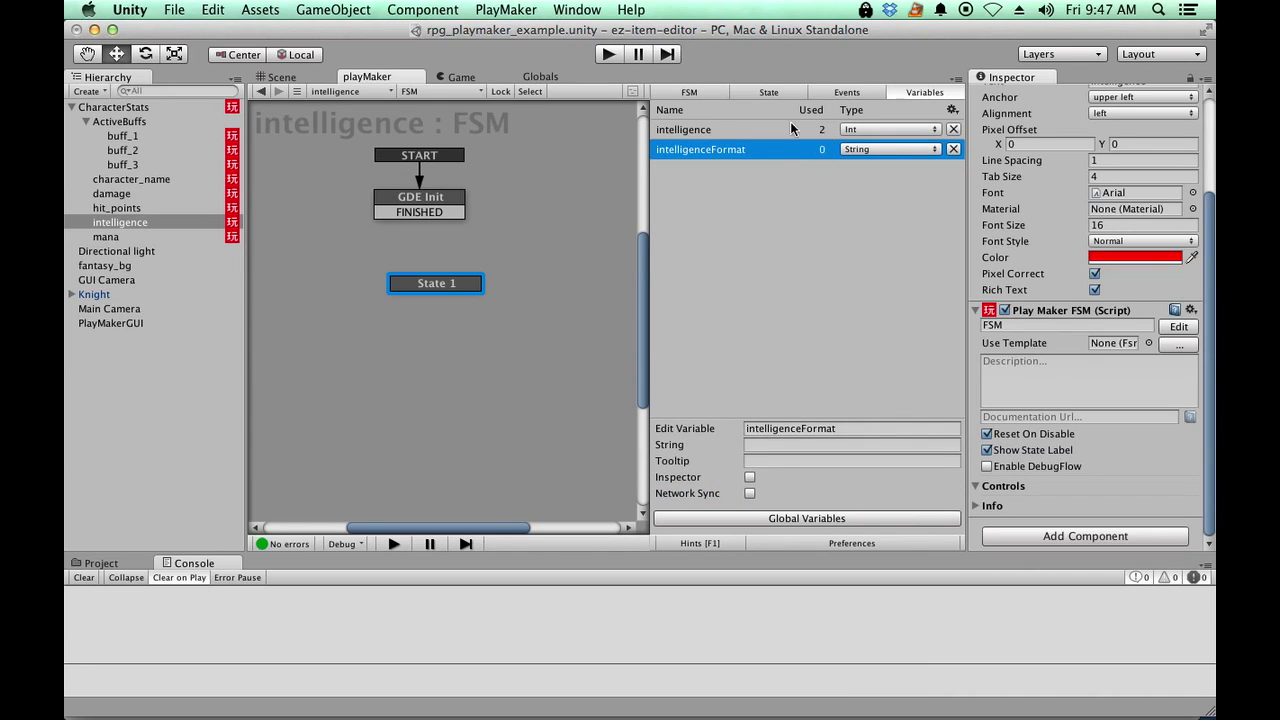
- Store the Format String result in the intelligenceFormat variable
{"action": "left_click", "coordinate": [777, 93]}
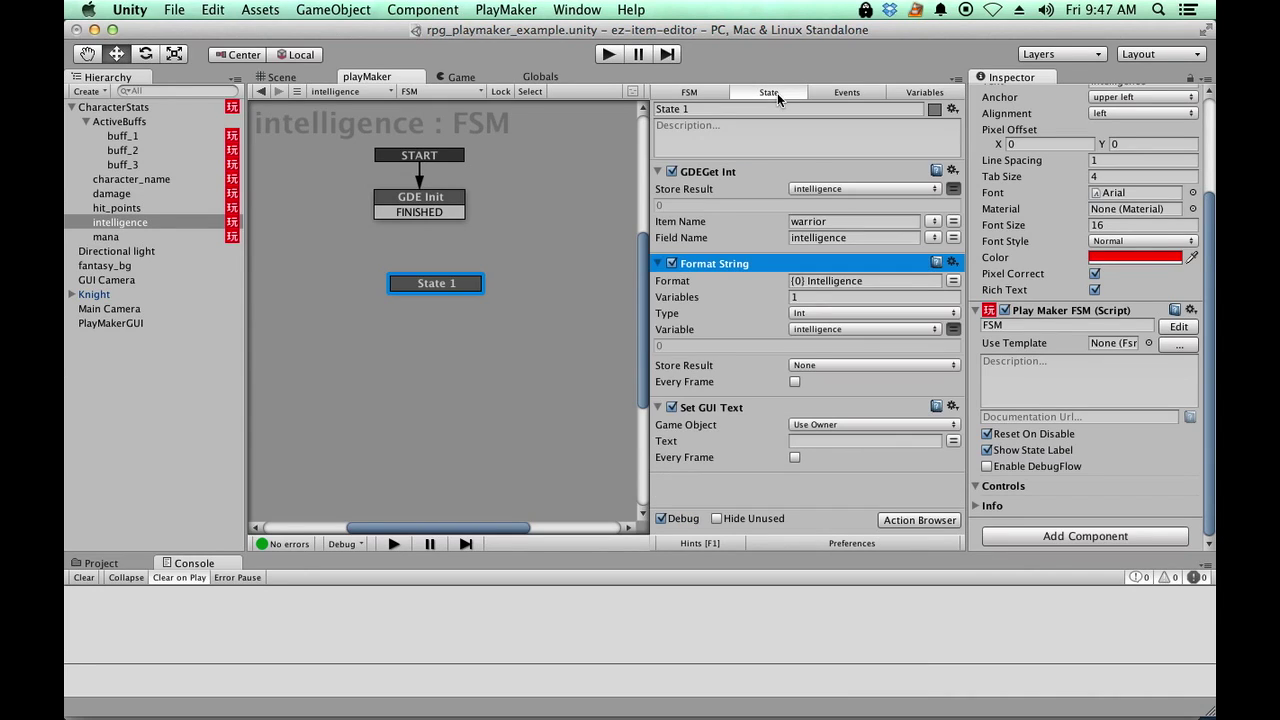
{"action": "left_click", "coordinate": [810, 365]}
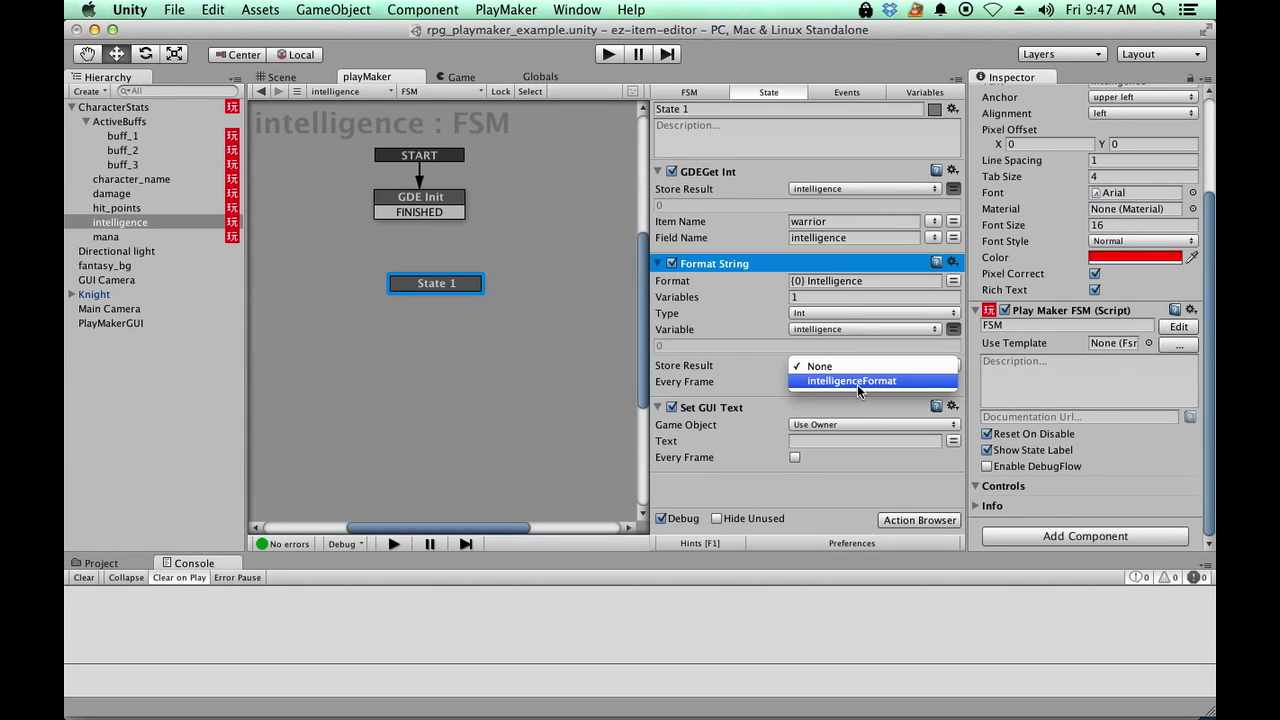
{"action": "left_click", "coordinate": [857, 381]}
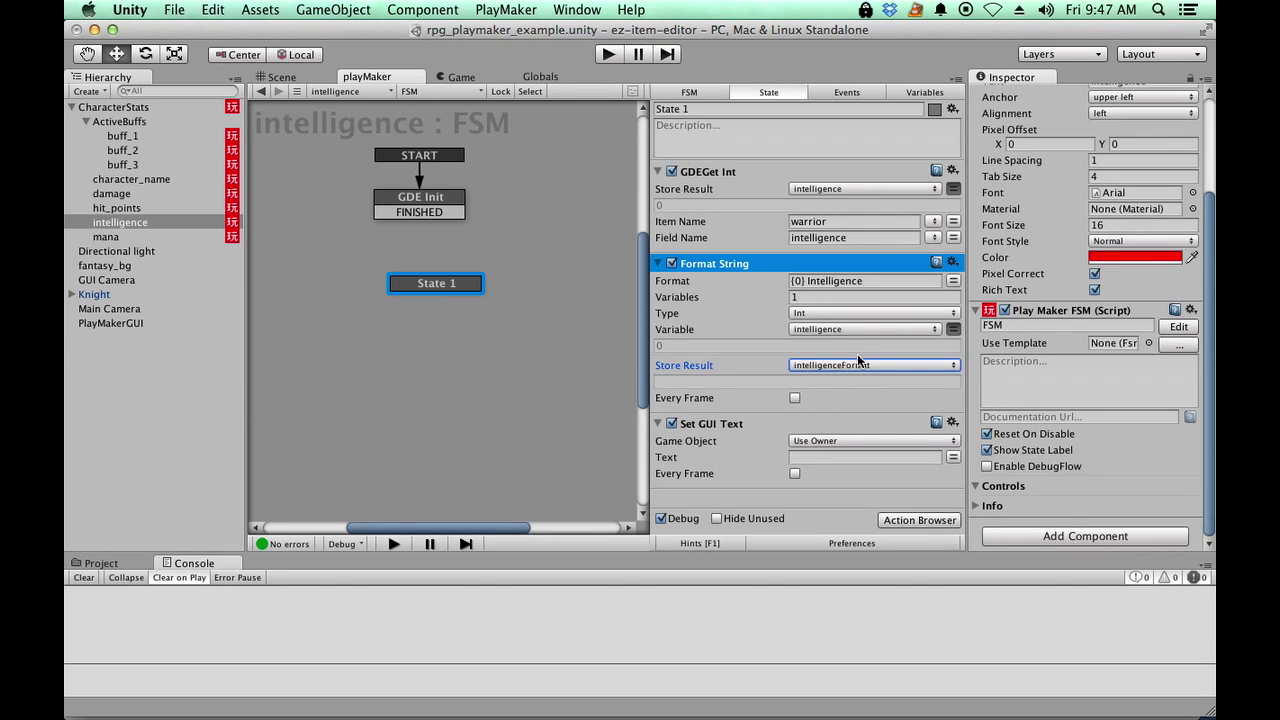
{"action": "left_click", "coordinate": [792, 284]}
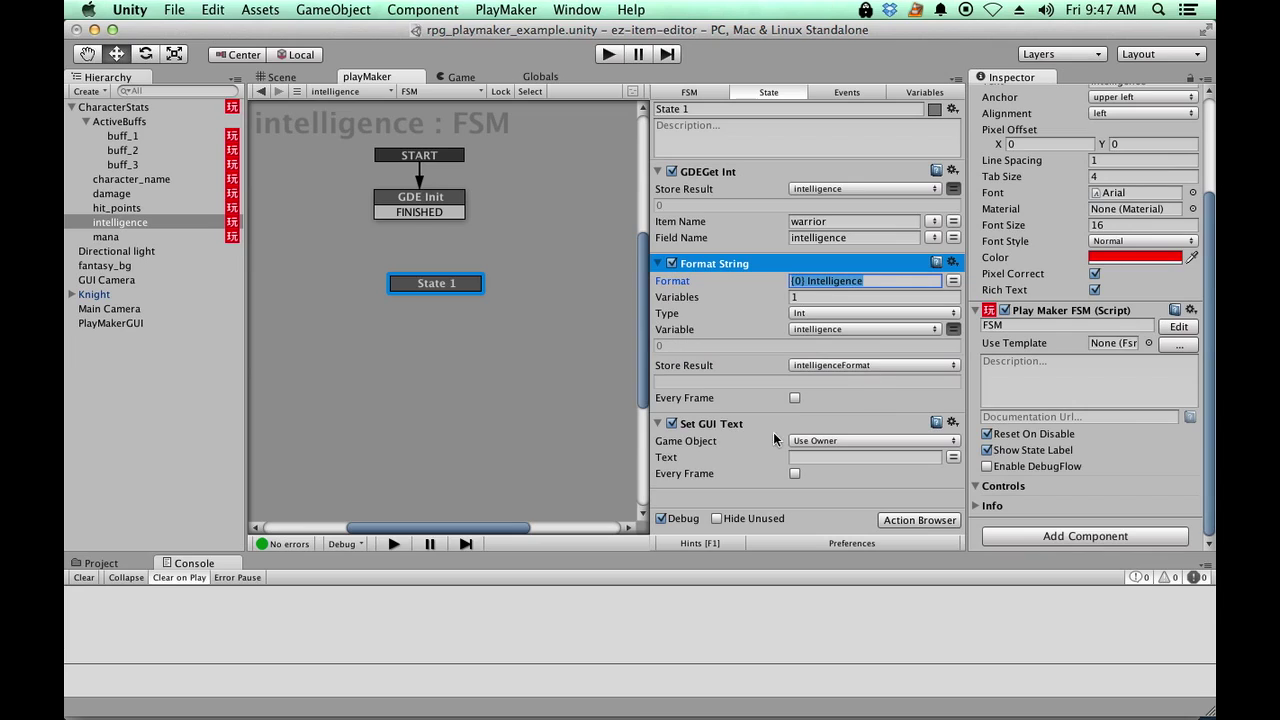
{"action": "left_click", "coordinate": [723, 428]}
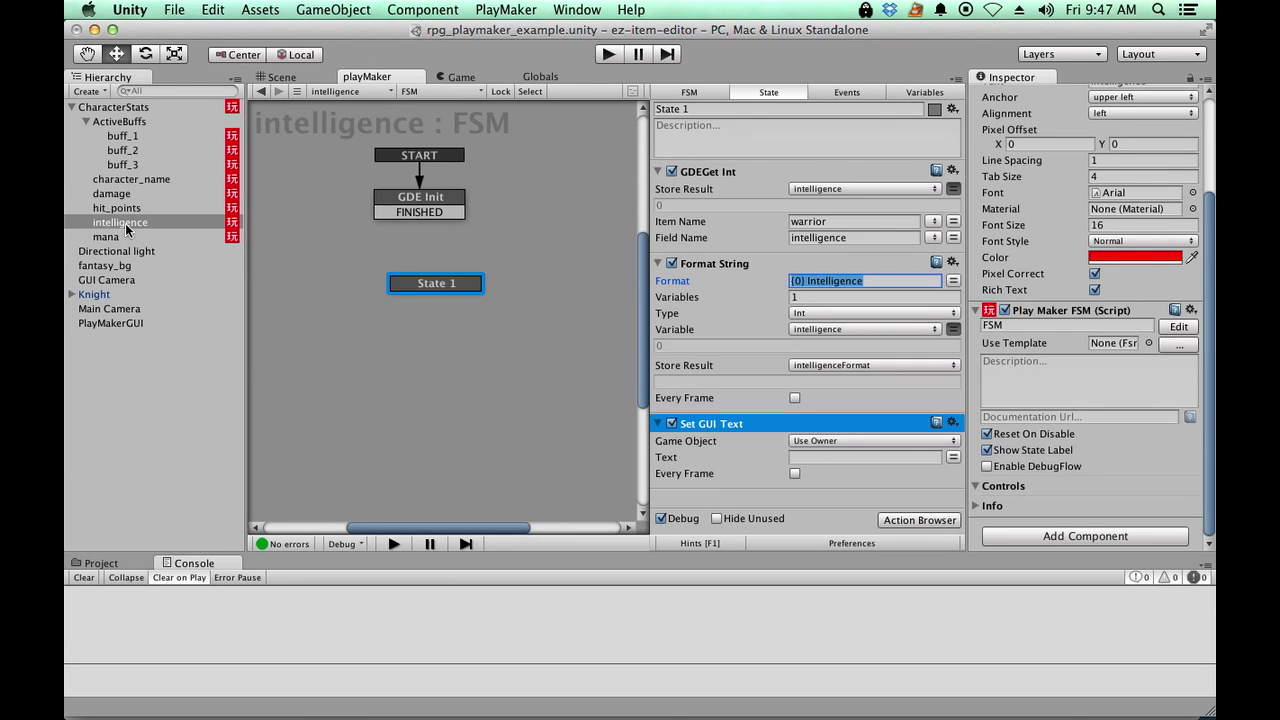
{"action": "left_click", "coordinate": [835, 442]}
{"action": "left_click", "coordinate": [840, 460]}
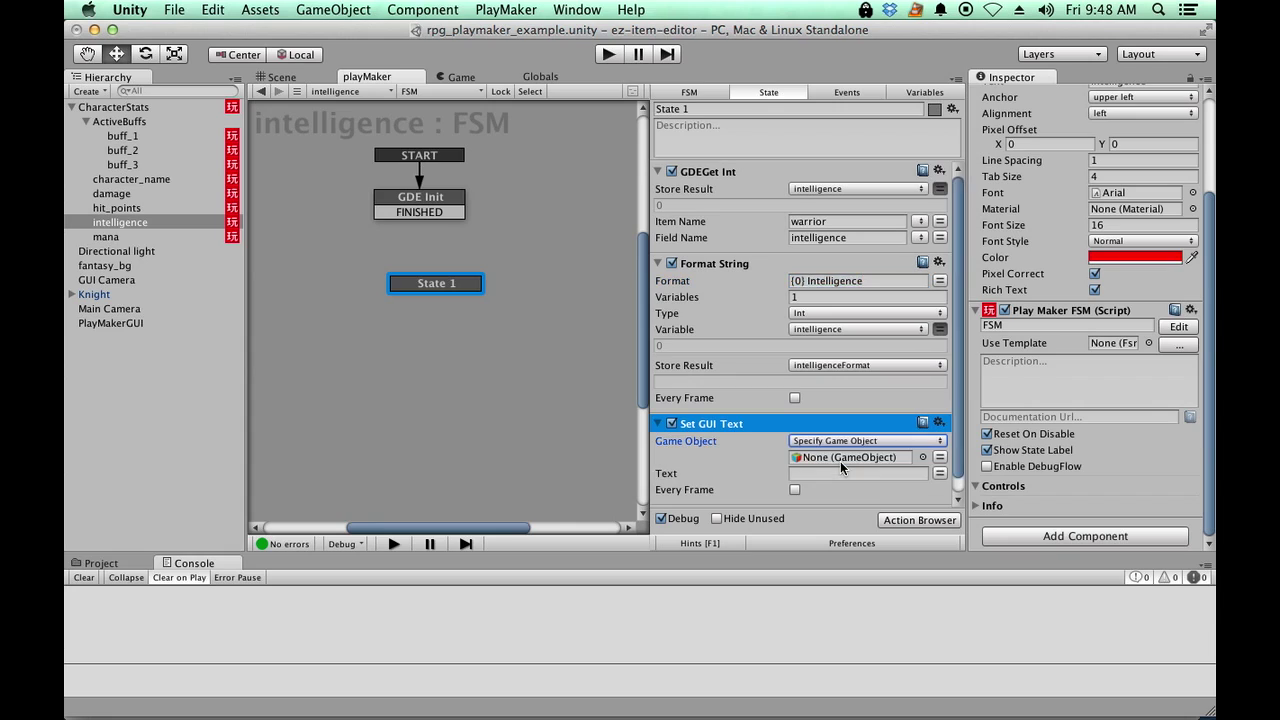
{"action": "left_click_drag", "start_coordinate": [102, 228], "coordinate": [839, 461]}
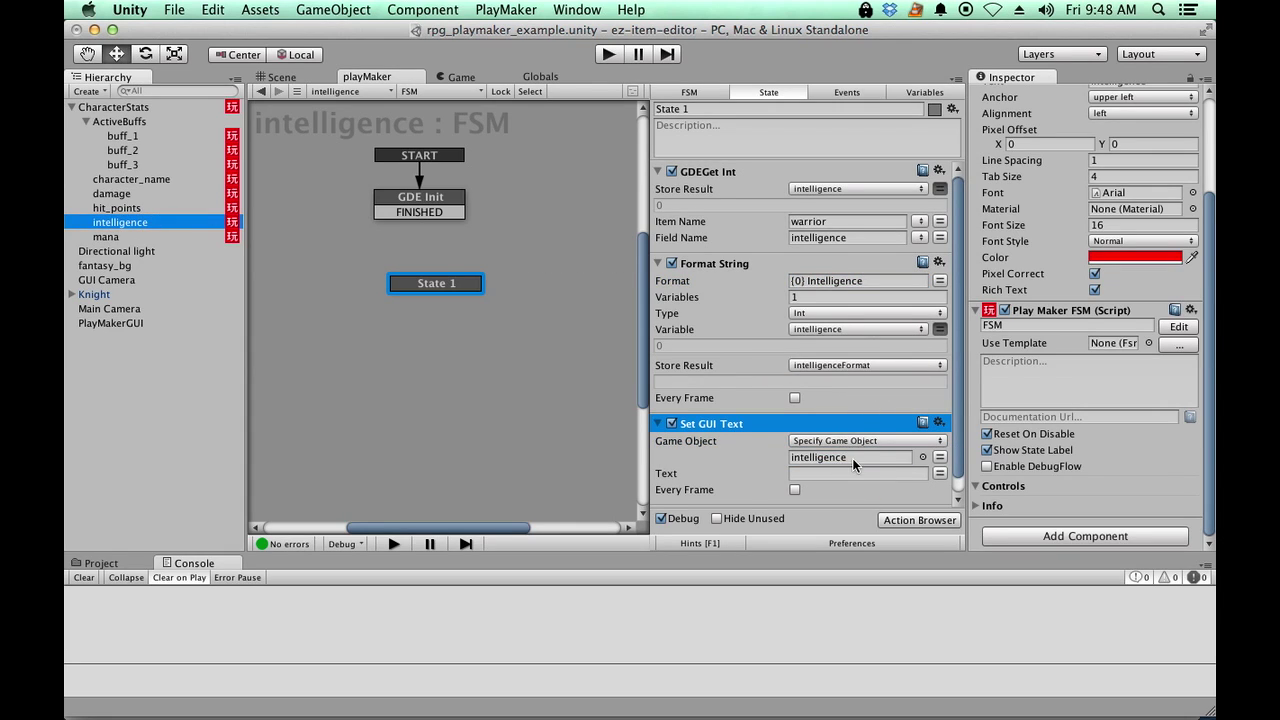
{"action": "left_click", "coordinate": [866, 442]}
{"action": "left_click", "coordinate": [870, 428]}
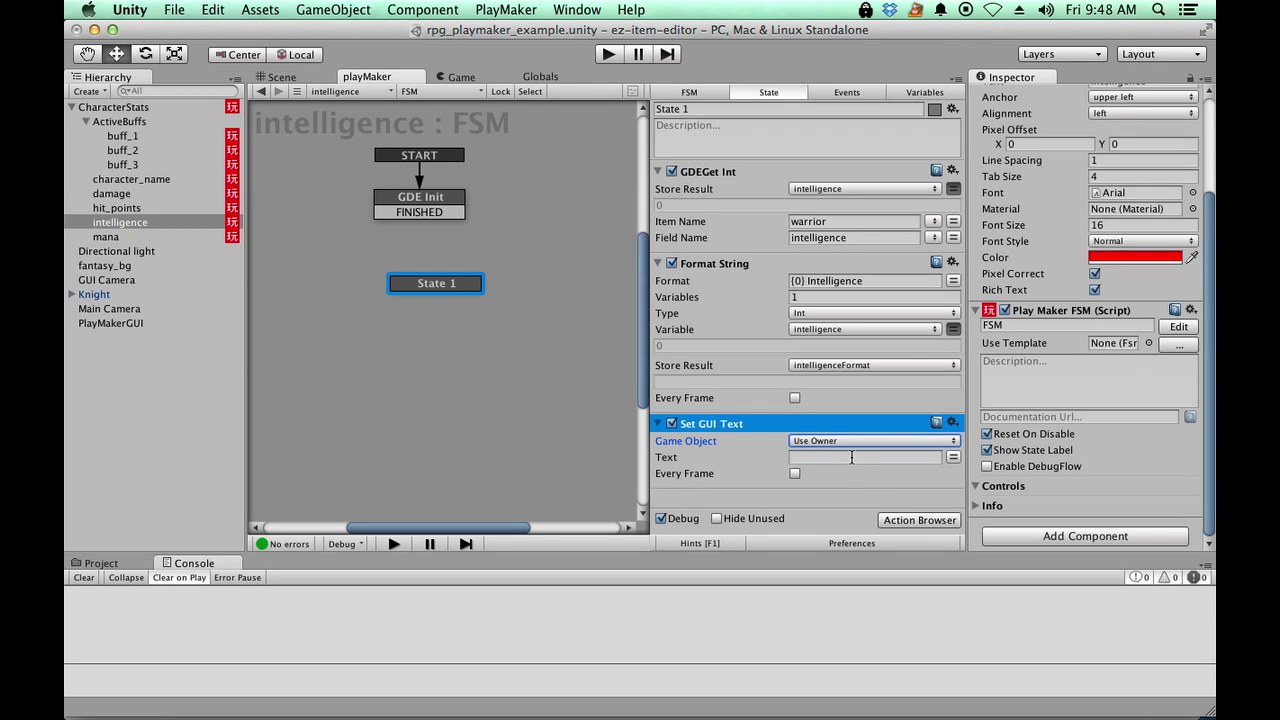
- Bind the Set GUI Text action's Text to the intelligenceFormat variable
{"action": "left_click", "coordinate": [852, 458]}
{"action": "left_click", "coordinate": [957, 461]}
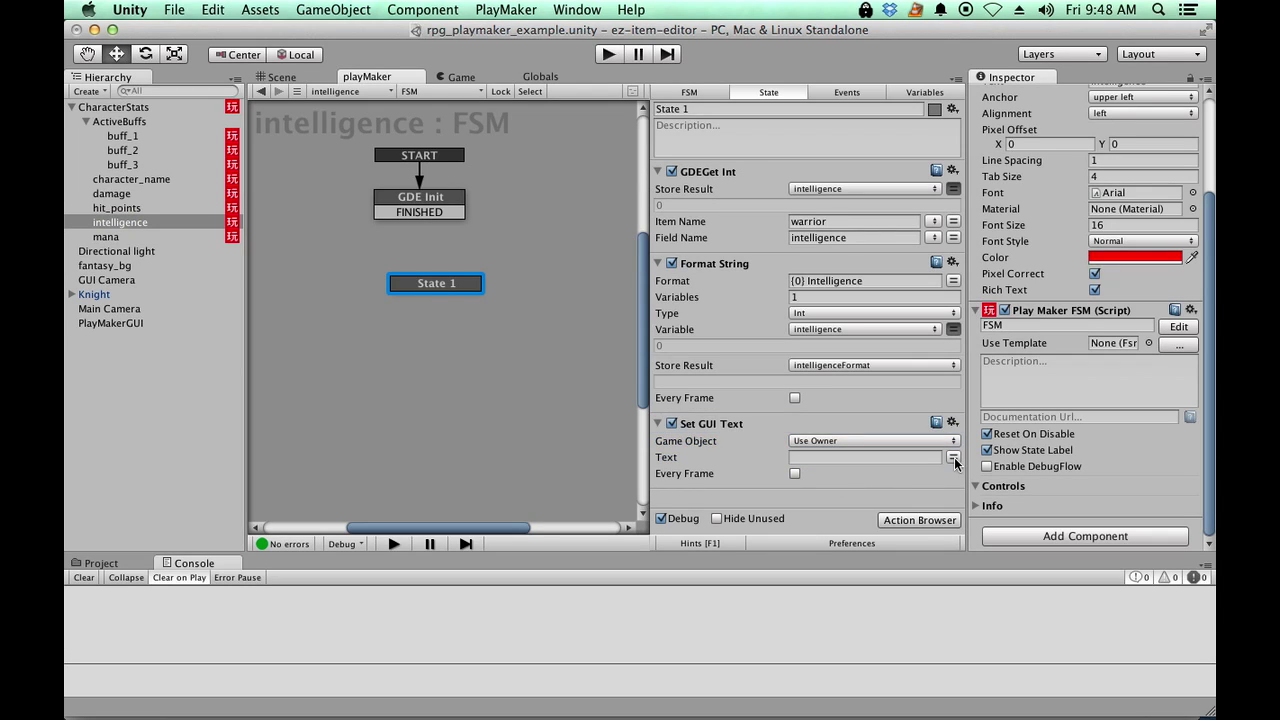
{"action": "left_click", "coordinate": [954, 457]}
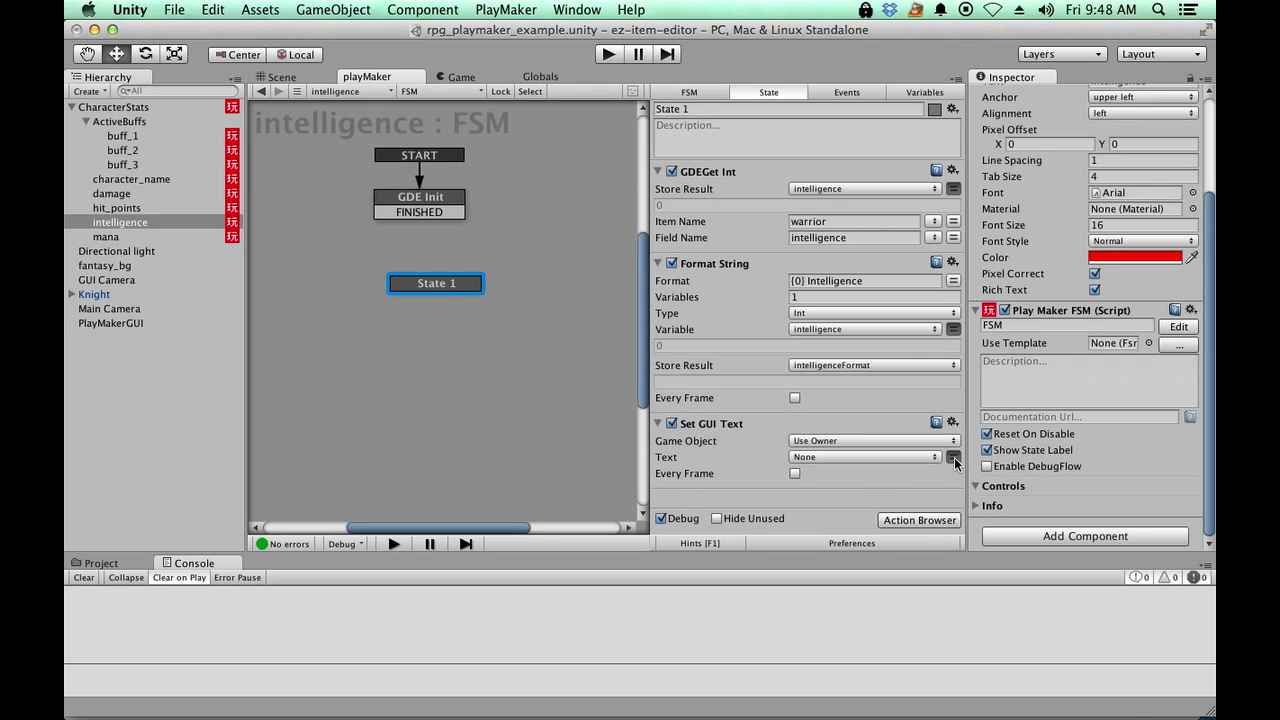
{"action": "left_click", "coordinate": [838, 455]}
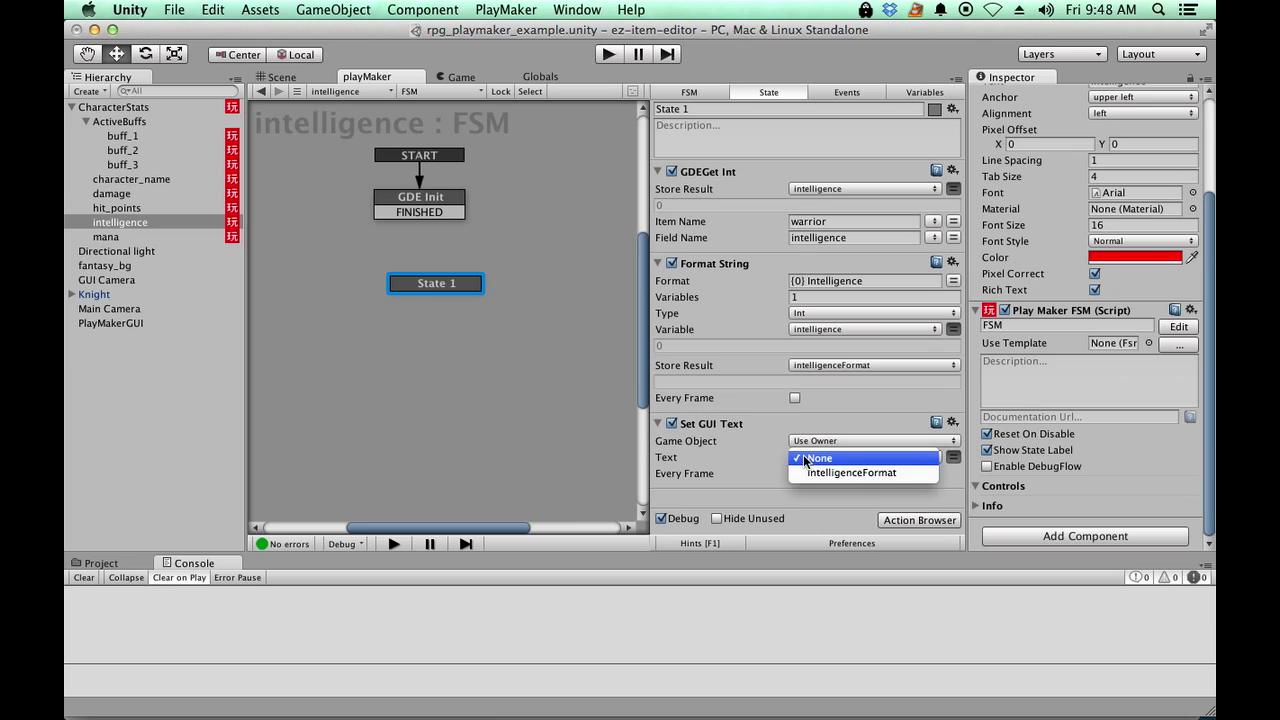
{"action": "left_click", "coordinate": [915, 472]}
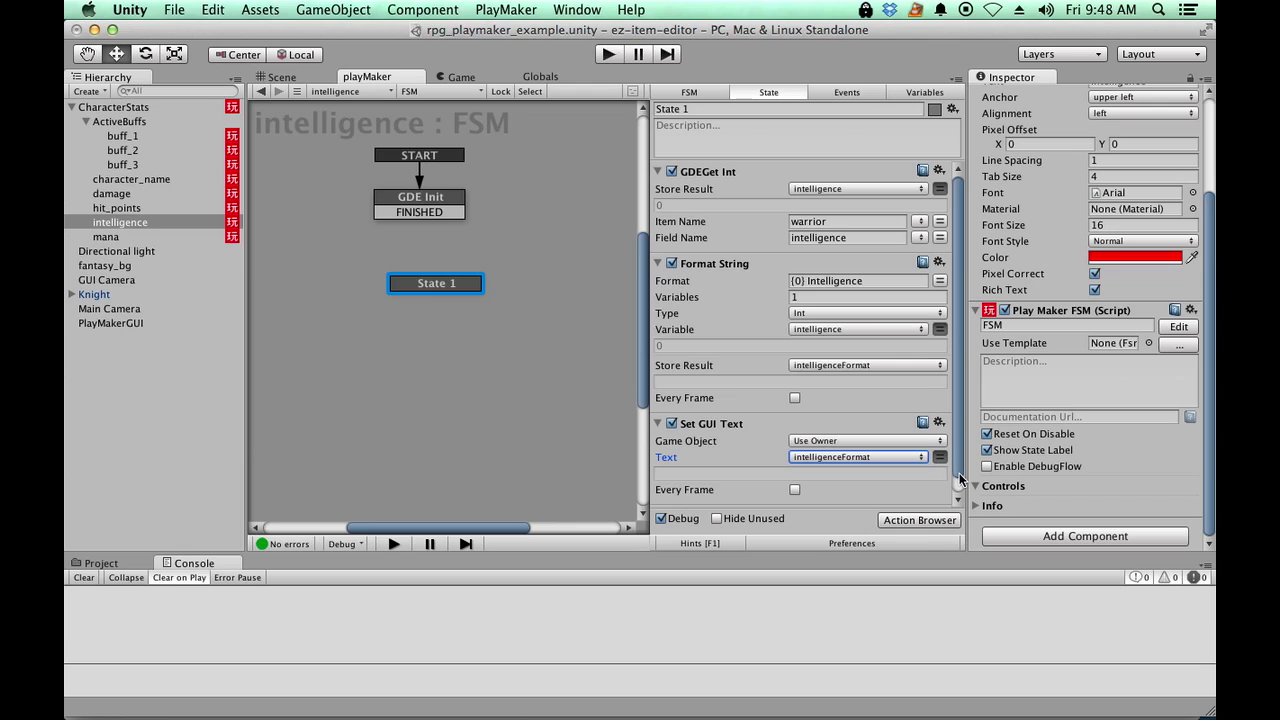
{"action": "left_click_drag", "start_coordinate": [960, 480], "coordinate": [960, 490]}
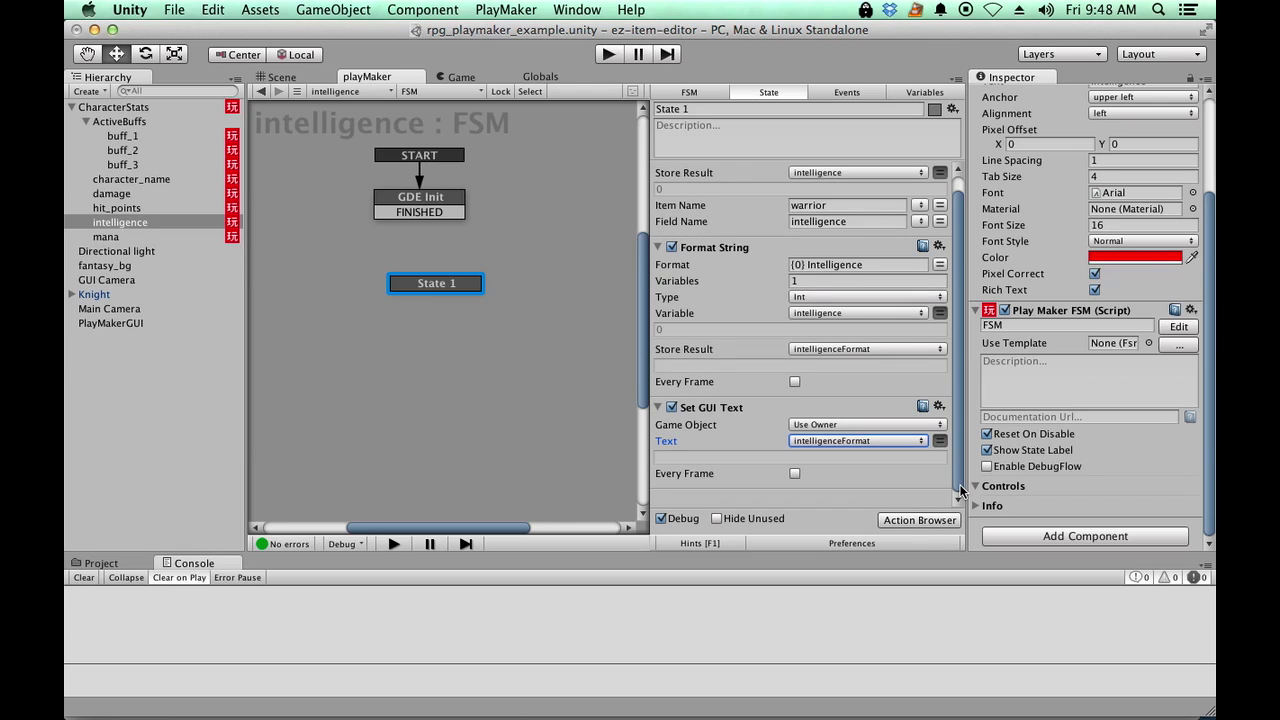
- Rename State 1 to "Getting & Setting Intelligence" and move it directly beneath the GDE Init state
{"action": "left_click", "coordinate": [690, 109]}
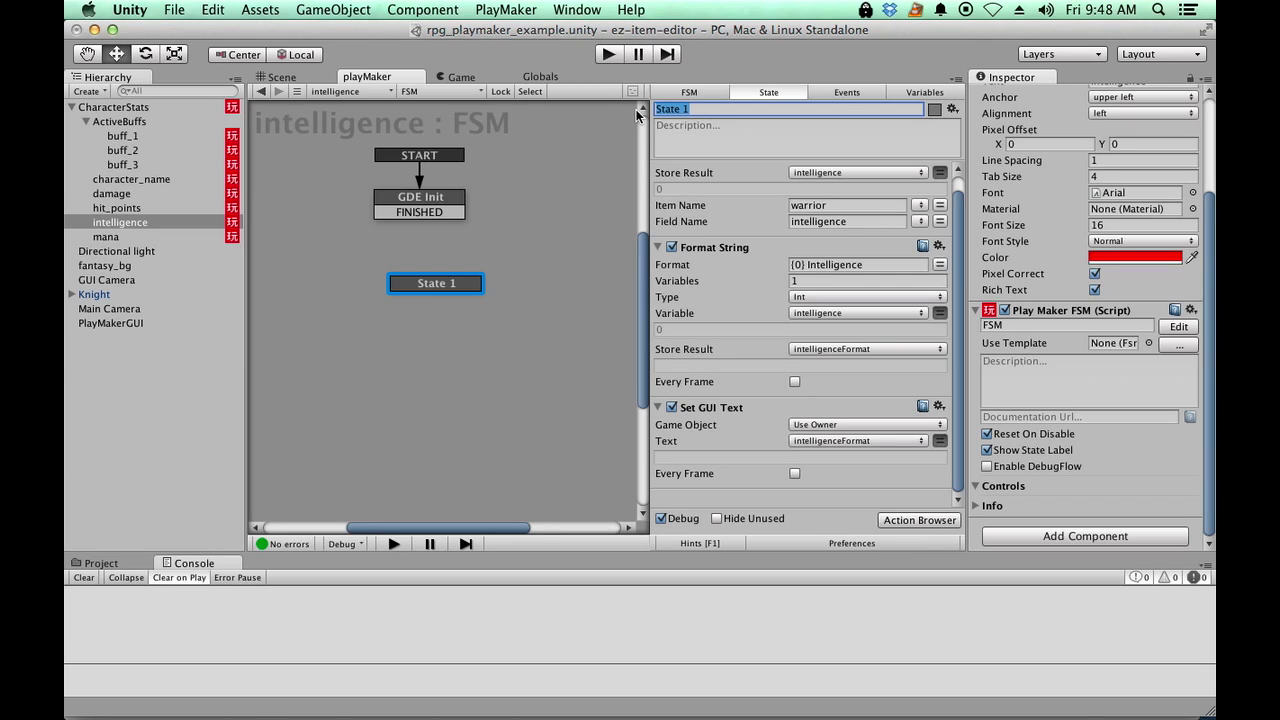
{"action": "type", "text": "Getting & "}
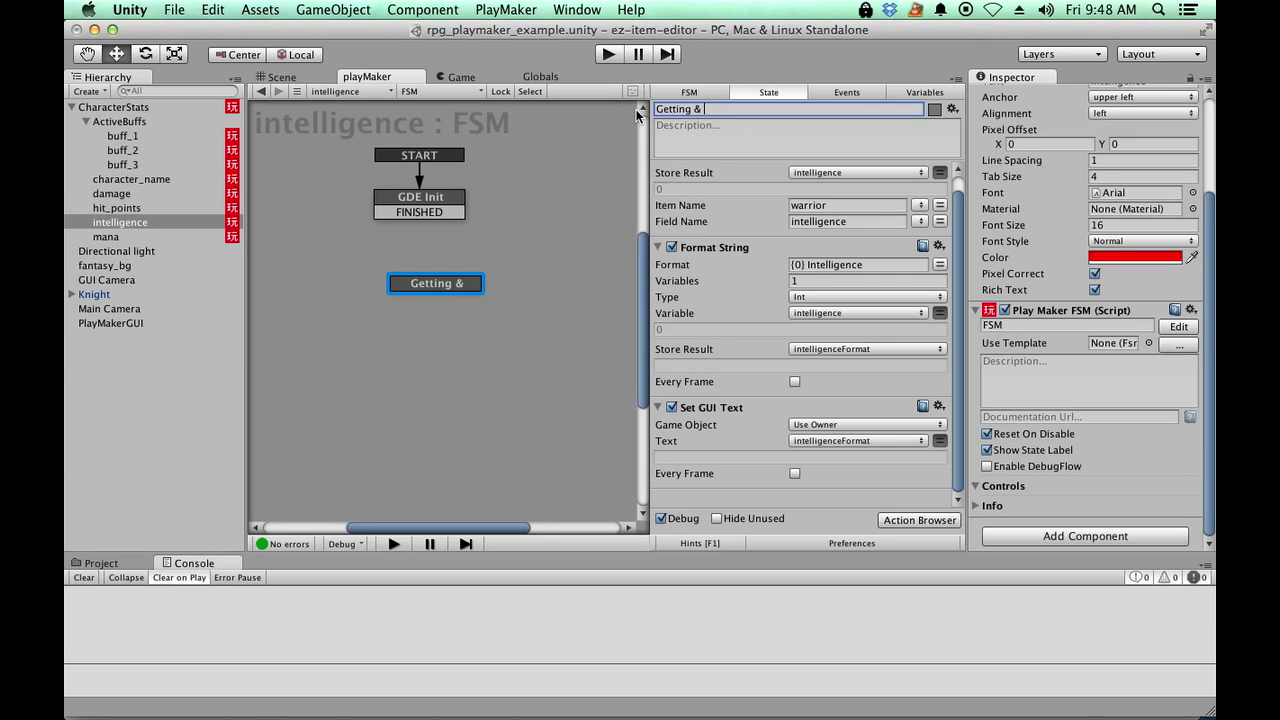
{"action": "type", "text": "Setting Intel"}
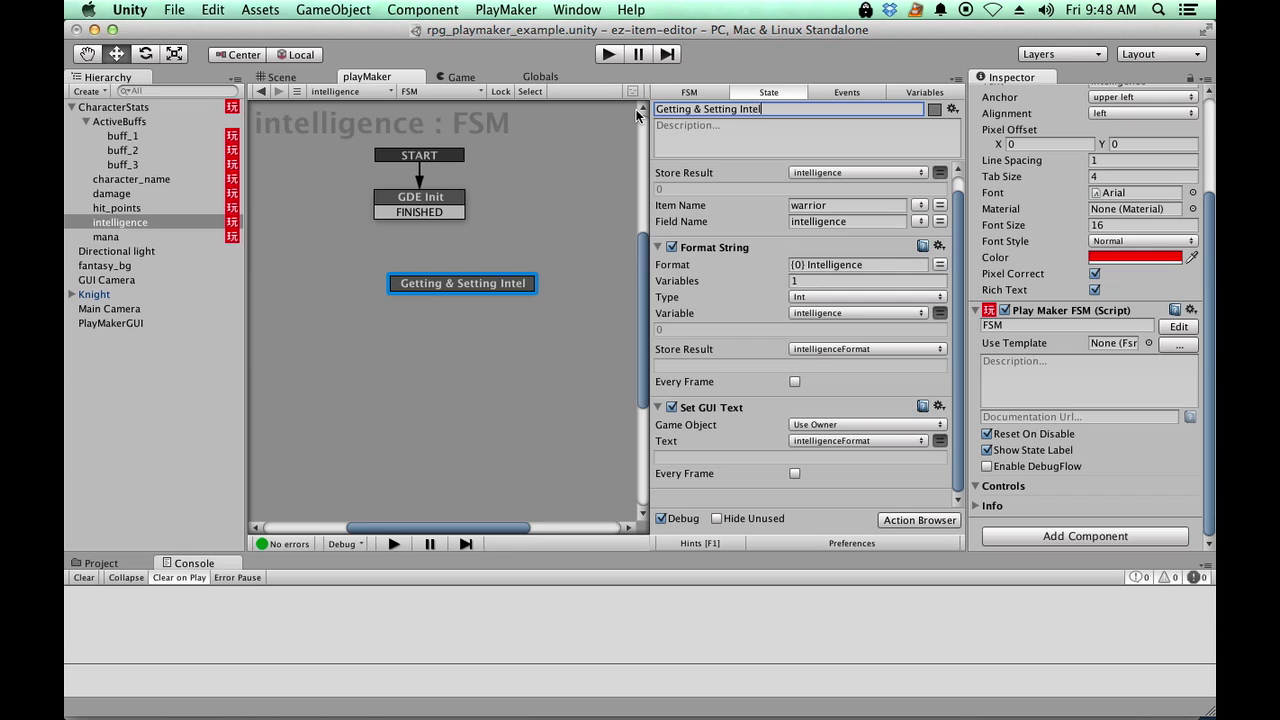
{"action": "type", "text": "ligence"}
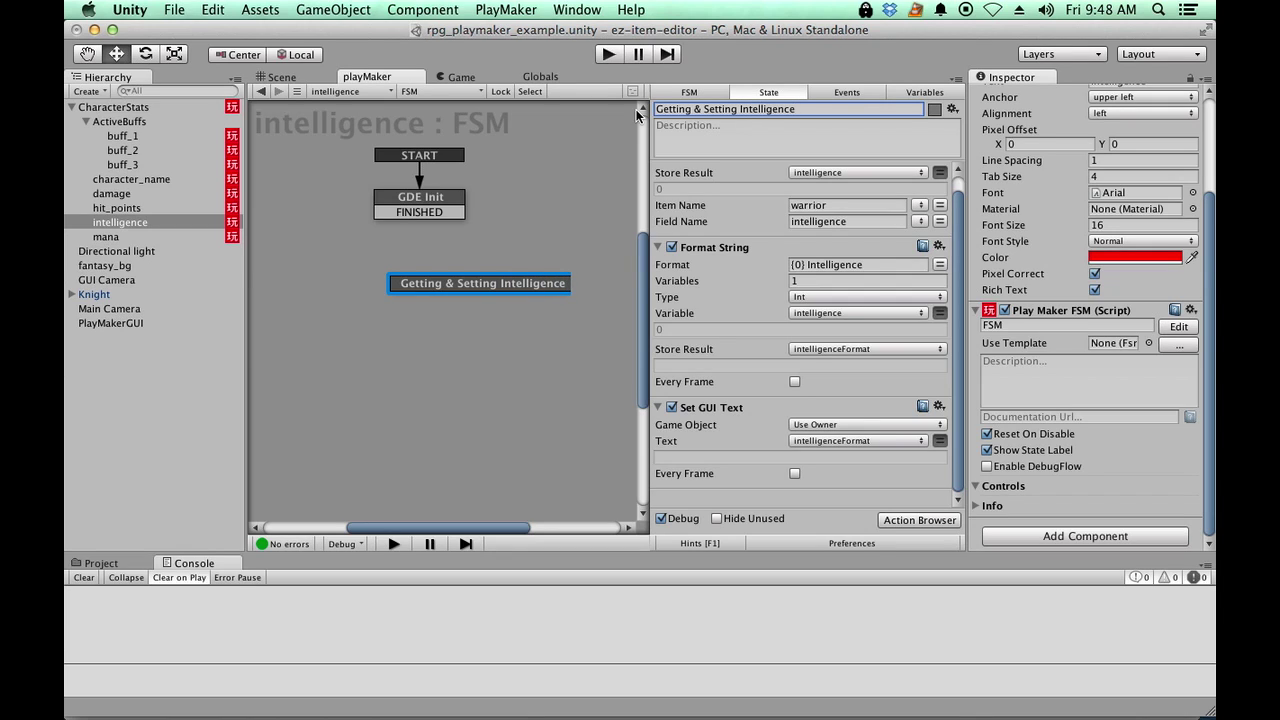
{"action": "left_click", "coordinate": [511, 226]}
{"action": "left_click_drag", "start_coordinate": [499, 293], "coordinate": [438, 272]}
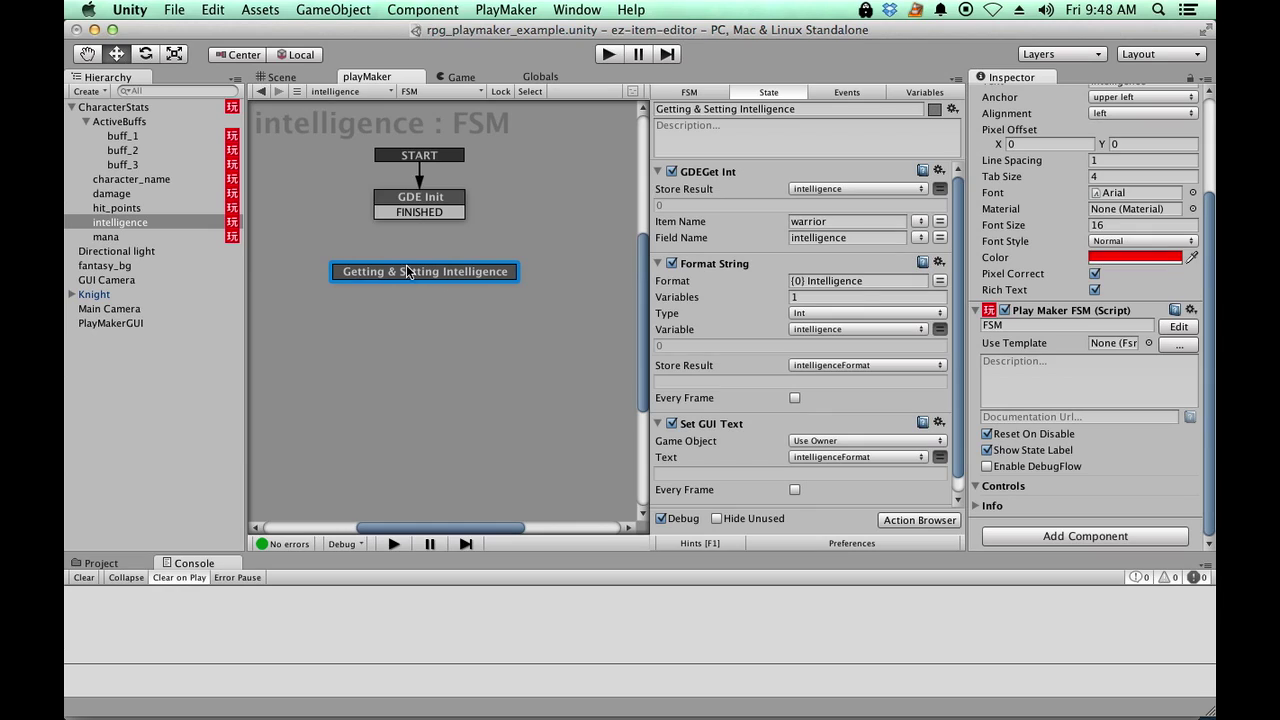
- Connect the GDE Init state's FINISHED transition to the Getting & Setting Intelligence state
{"action": "left_click", "coordinate": [411, 216]}
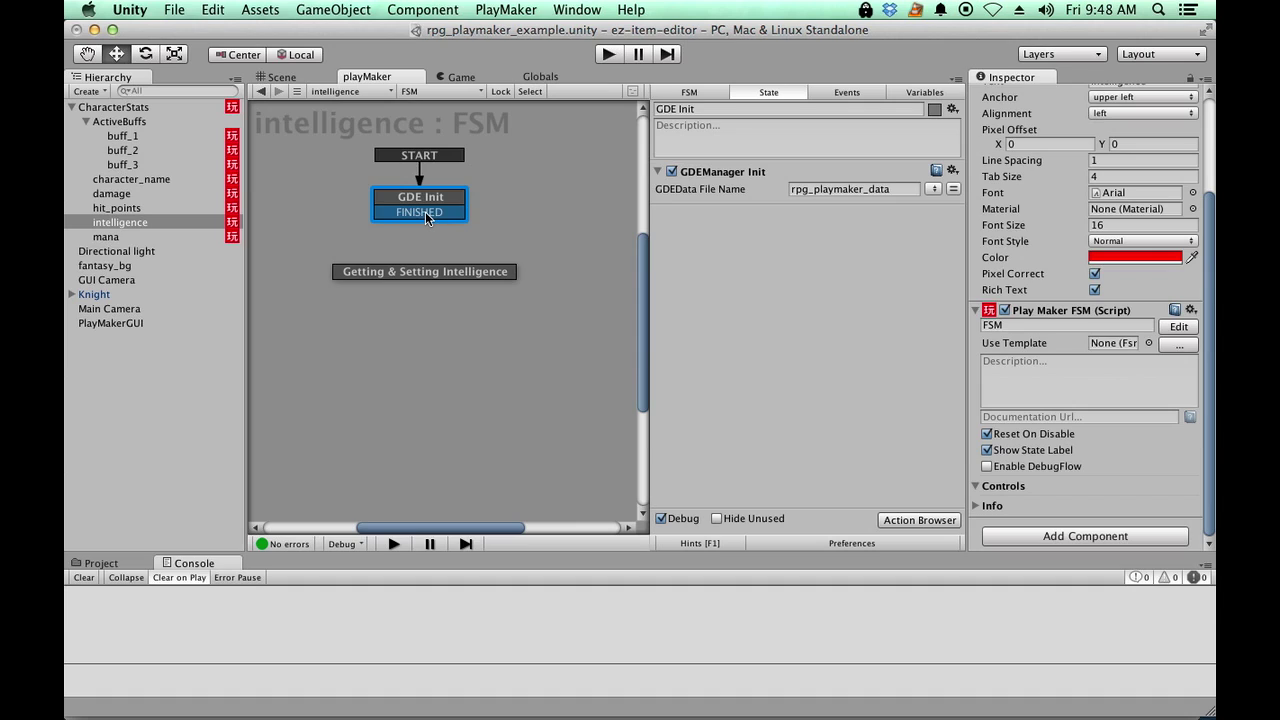
{"action": "left_click_drag", "start_coordinate": [425, 215], "coordinate": [329, 274]}
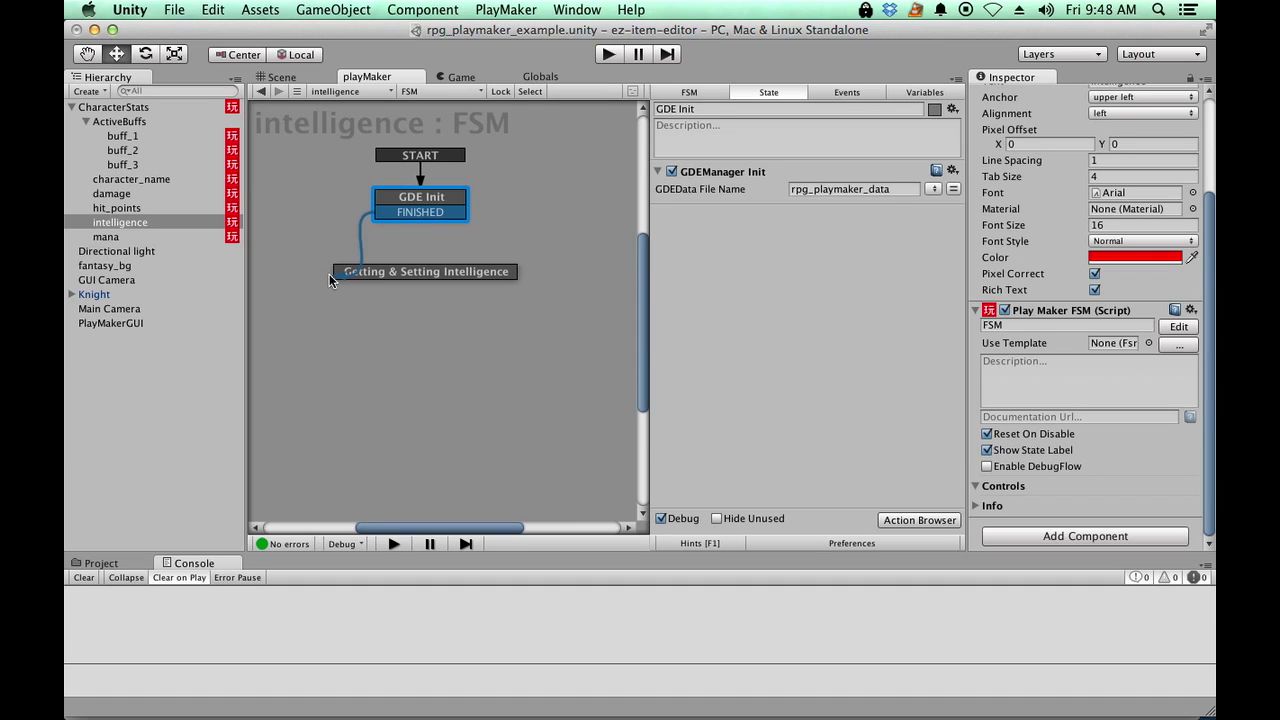
{"action": "left_click", "coordinate": [468, 275]}
{"action": "left_click", "coordinate": [437, 210]}
{"action": "left_click", "coordinate": [431, 272]}
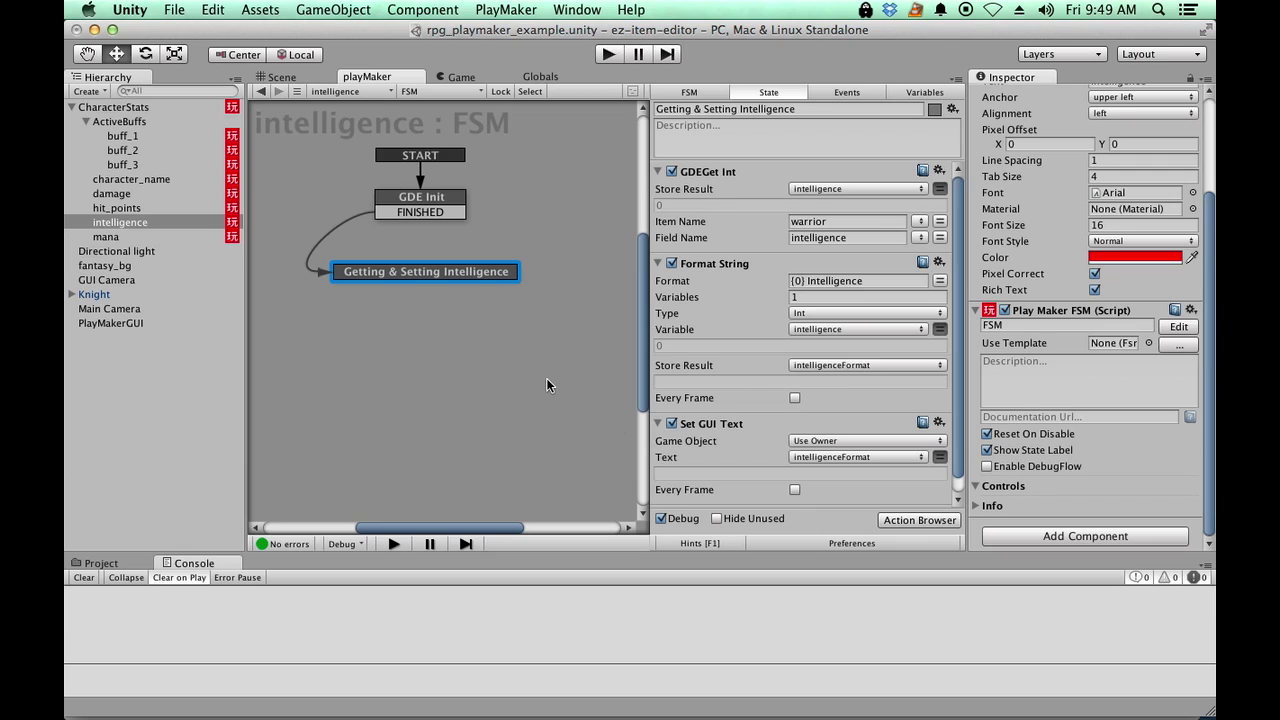
- Run the game and turn off Show State Label on the intelligence object's FSM
{"action": "left_click", "coordinate": [609, 55]}
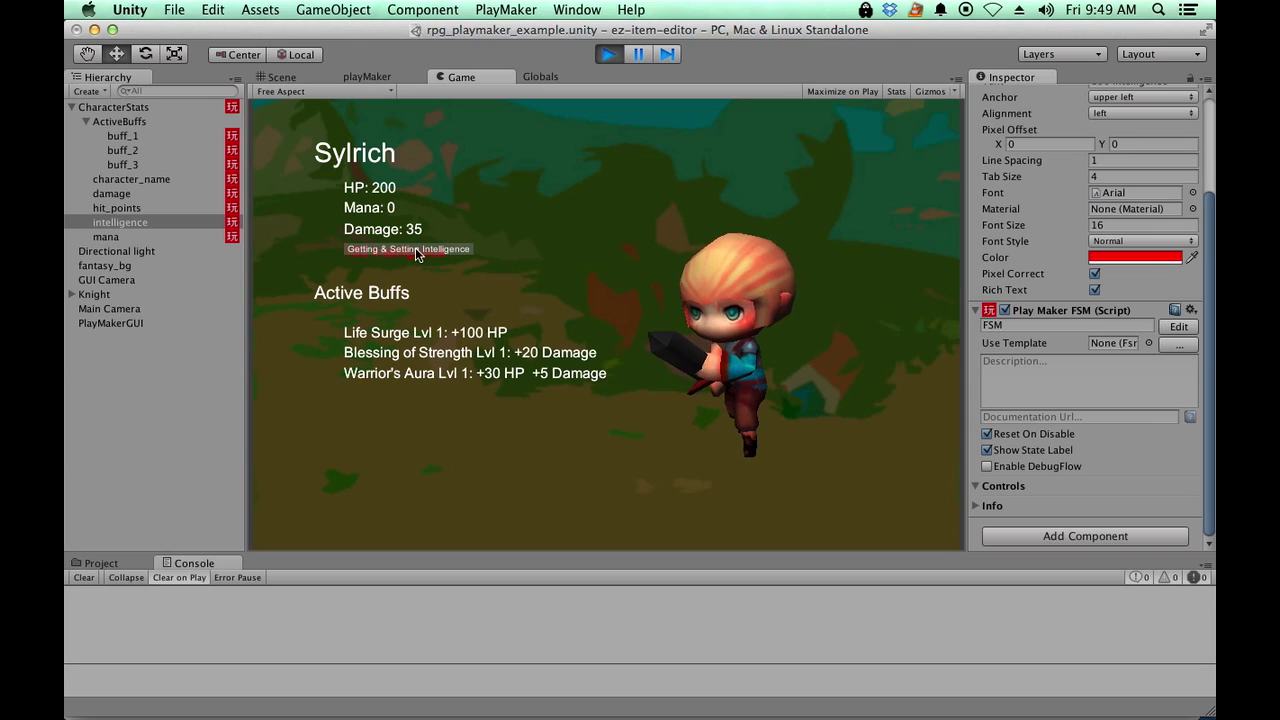
{"action": "left_click", "coordinate": [1007, 452]}
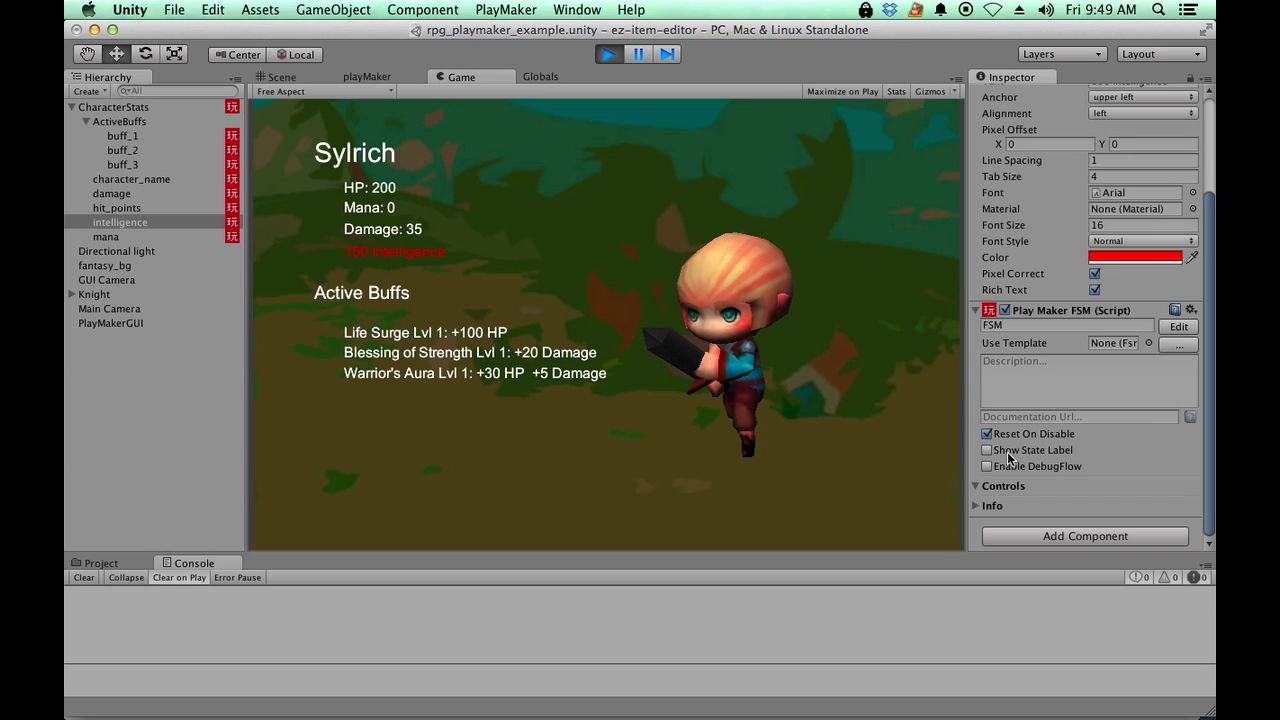